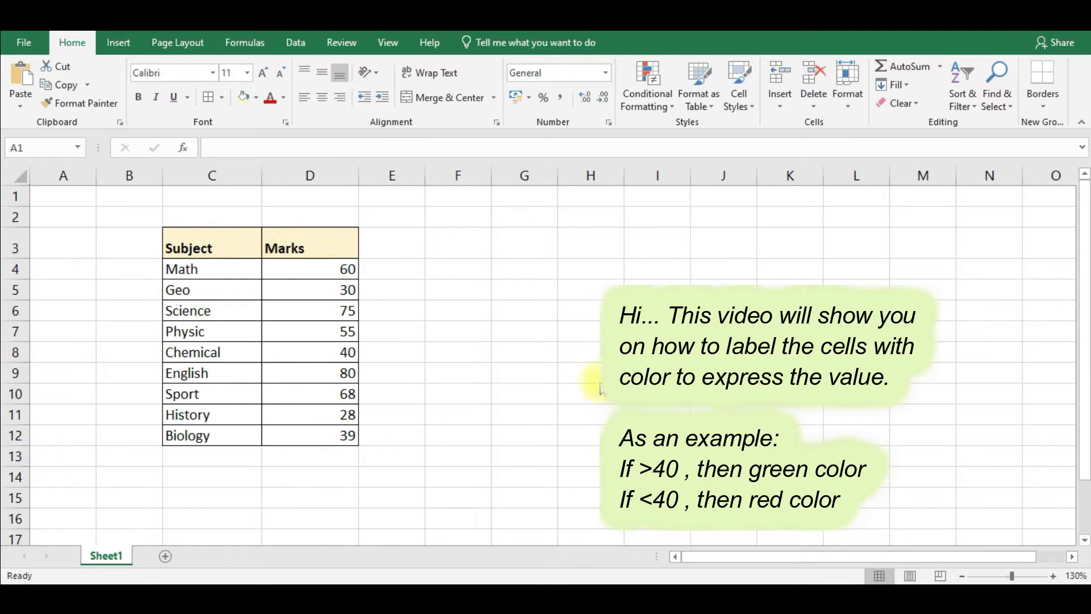
- Select the nine marks in D4:D12
{"action": "left_click_drag", "start_coordinate": [286, 269], "coordinate": [321, 435]}
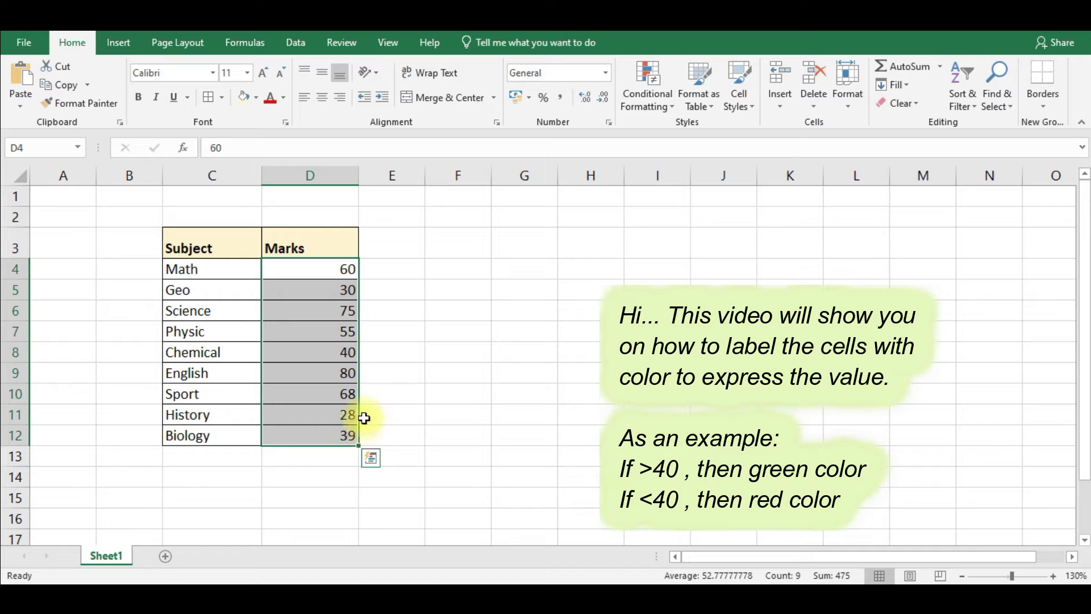
- Apply a Greater Than 40 rule to D4:D12 with Green Fill with Dark Green Text
{"action": "left_click", "coordinate": [294, 271]}
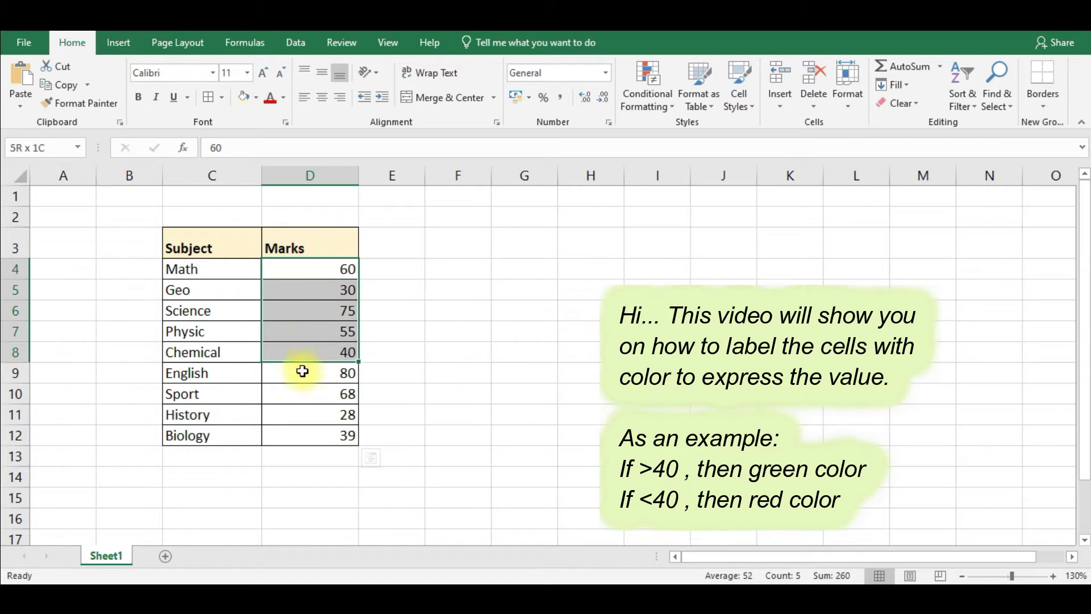
{"action": "left_click_drag", "start_coordinate": [295, 271], "coordinate": [312, 436]}
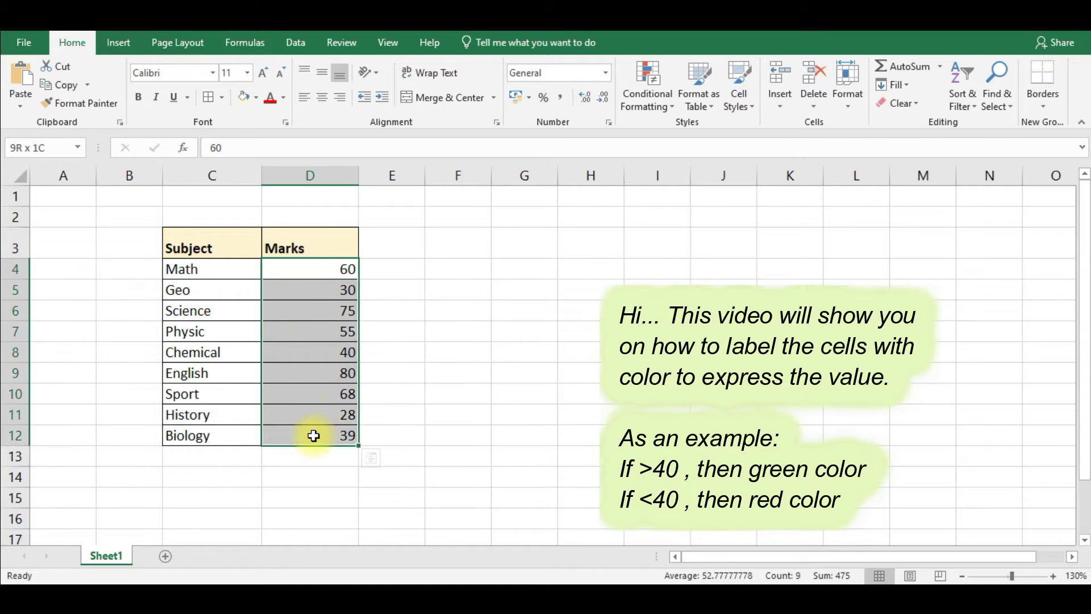
{"action": "left_click", "coordinate": [658, 111]}
{"action": "mouse_move", "coordinate": [694, 134]}
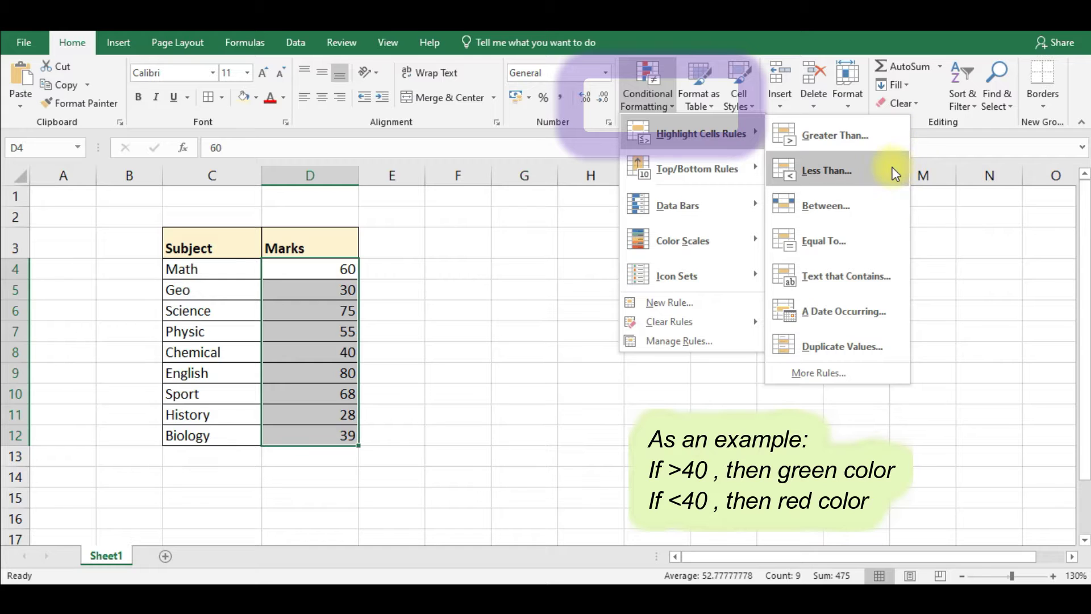
{"action": "left_click", "coordinate": [888, 135]}
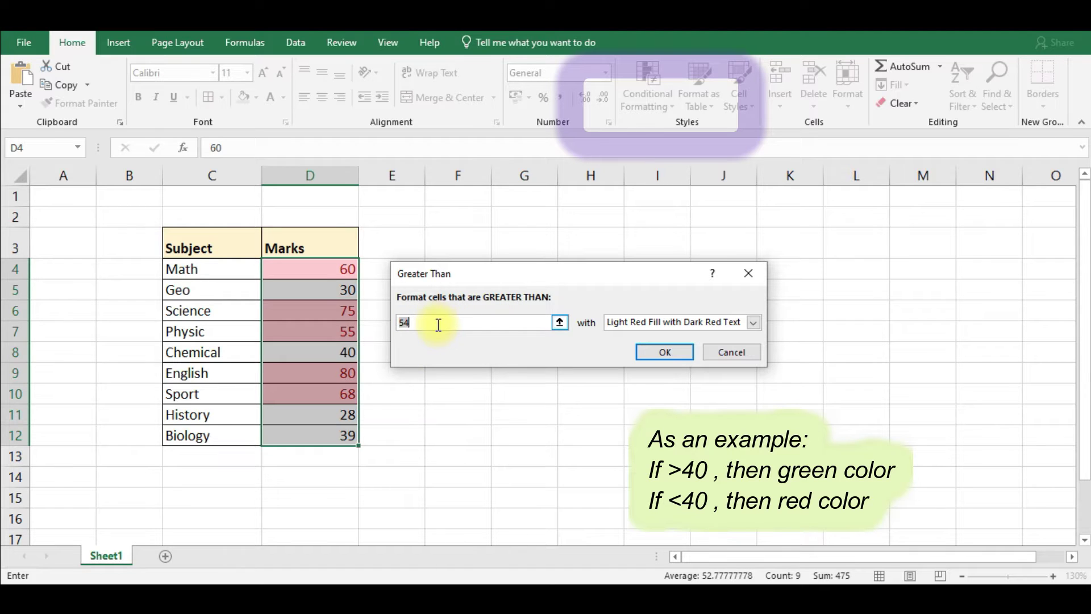
{"action": "type", "text": "4"}
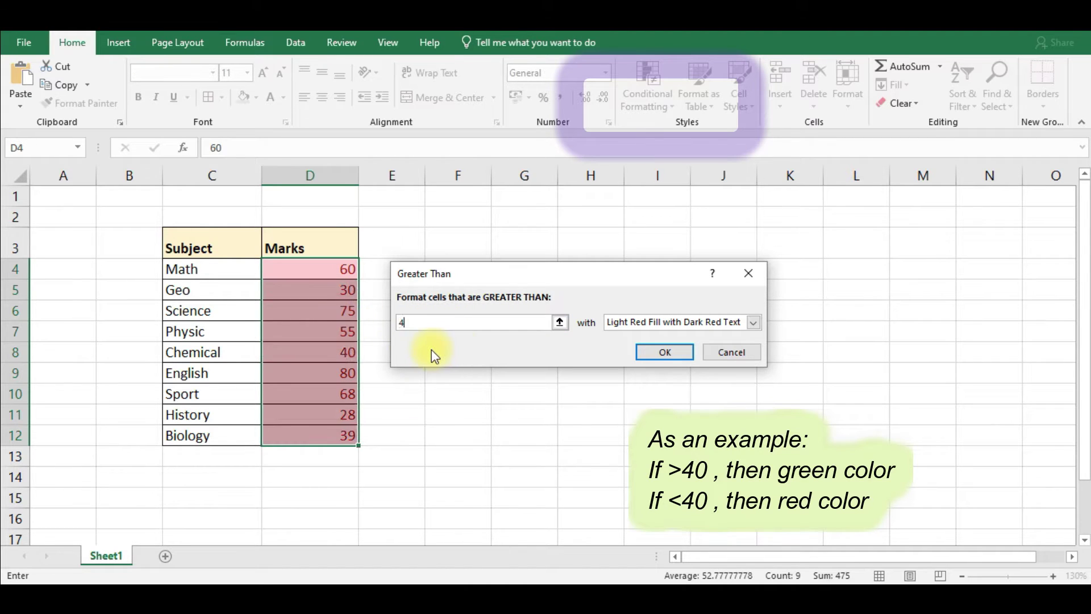
{"action": "type", "text": "0"}
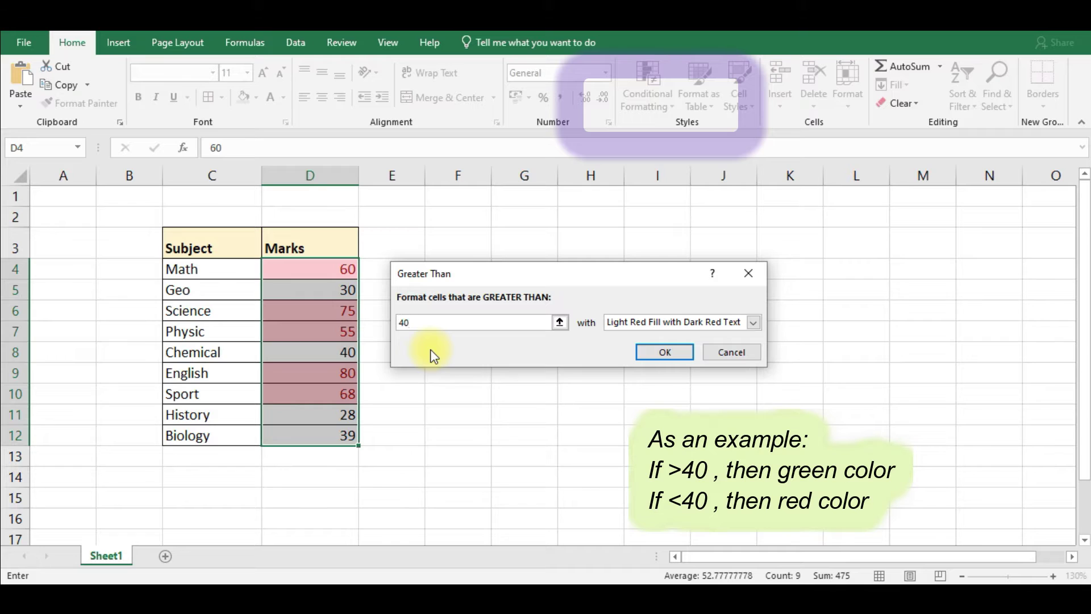
{"action": "left_click", "coordinate": [754, 322]}
{"action": "left_click", "coordinate": [658, 358]}
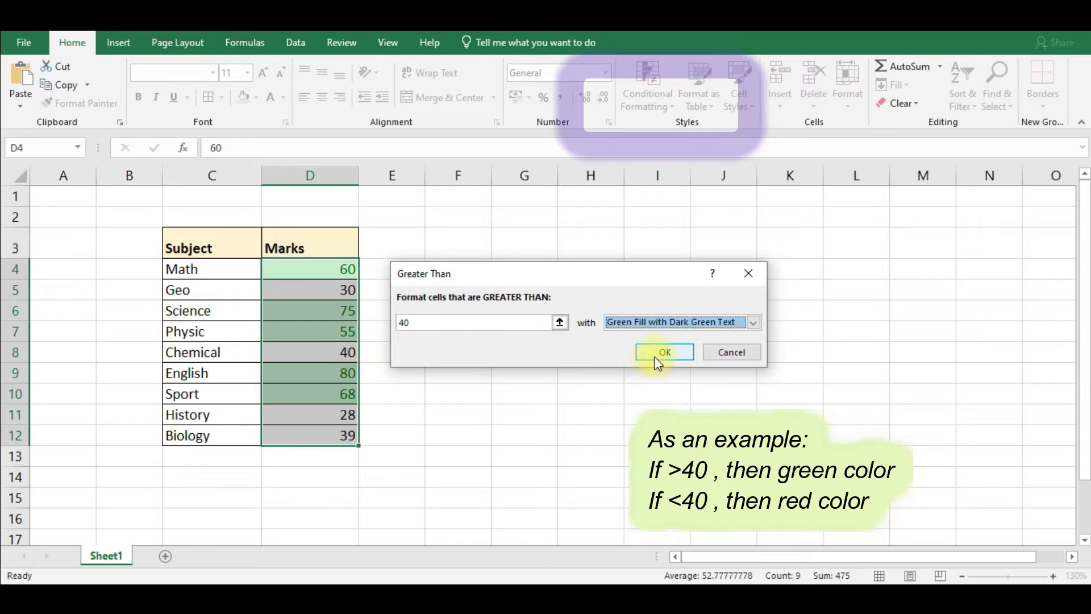
{"action": "left_click", "coordinate": [663, 354]}
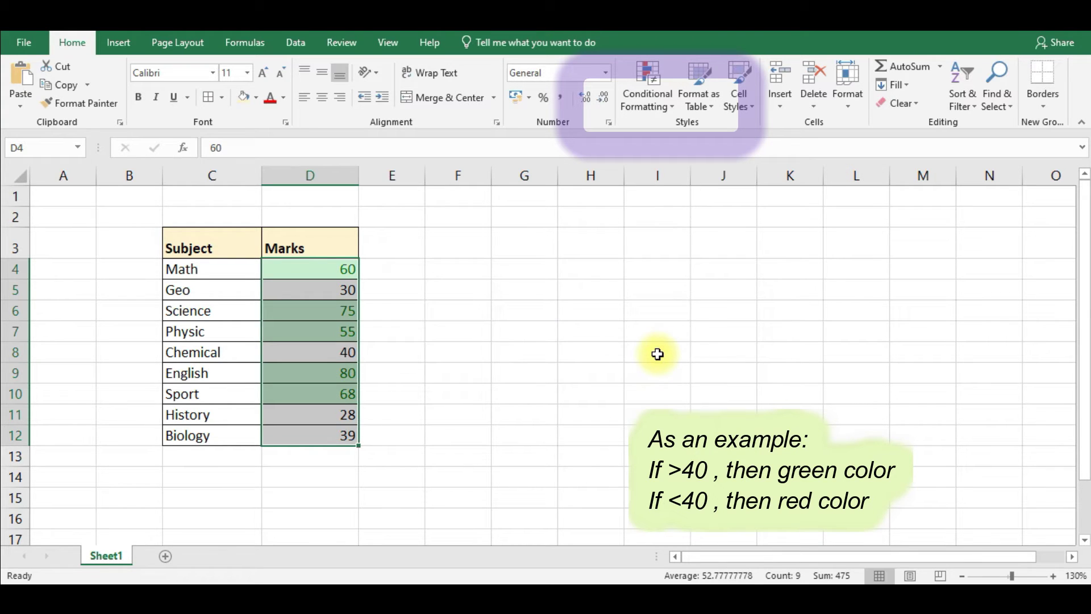
- Add a Less Than 40 rule with Light Red Fill with Dark Red Text, then deselect
{"action": "left_click", "coordinate": [669, 105]}
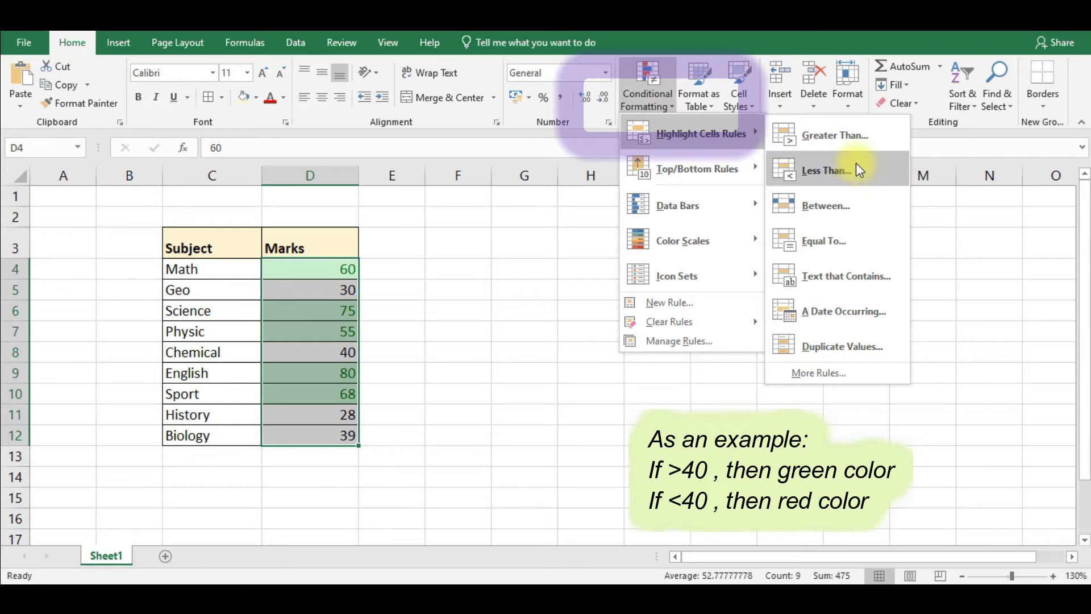
{"action": "left_click", "coordinate": [883, 173]}
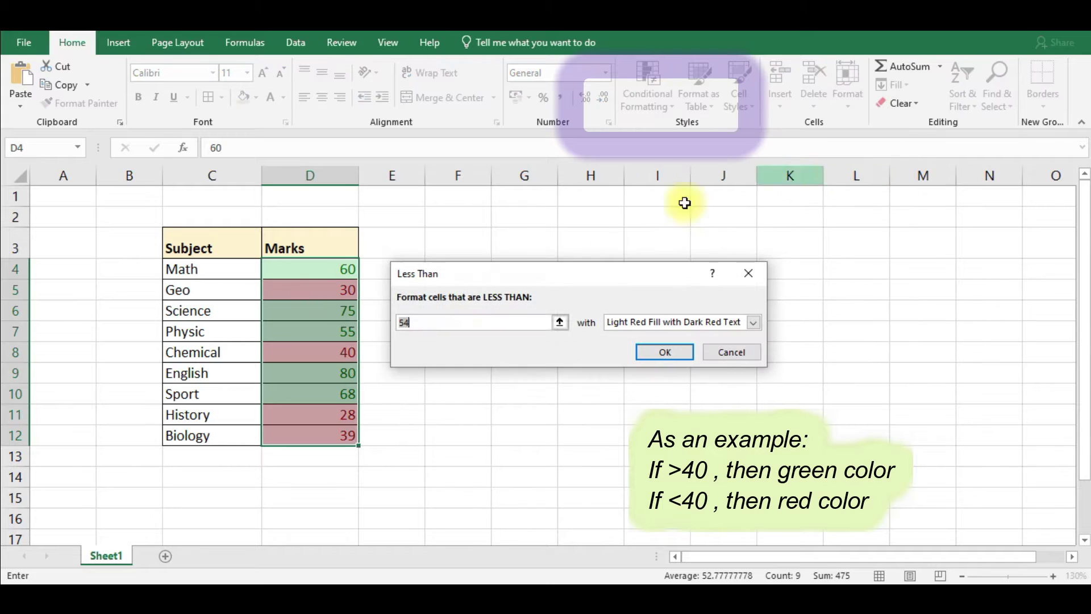
{"action": "type", "text": "4"}
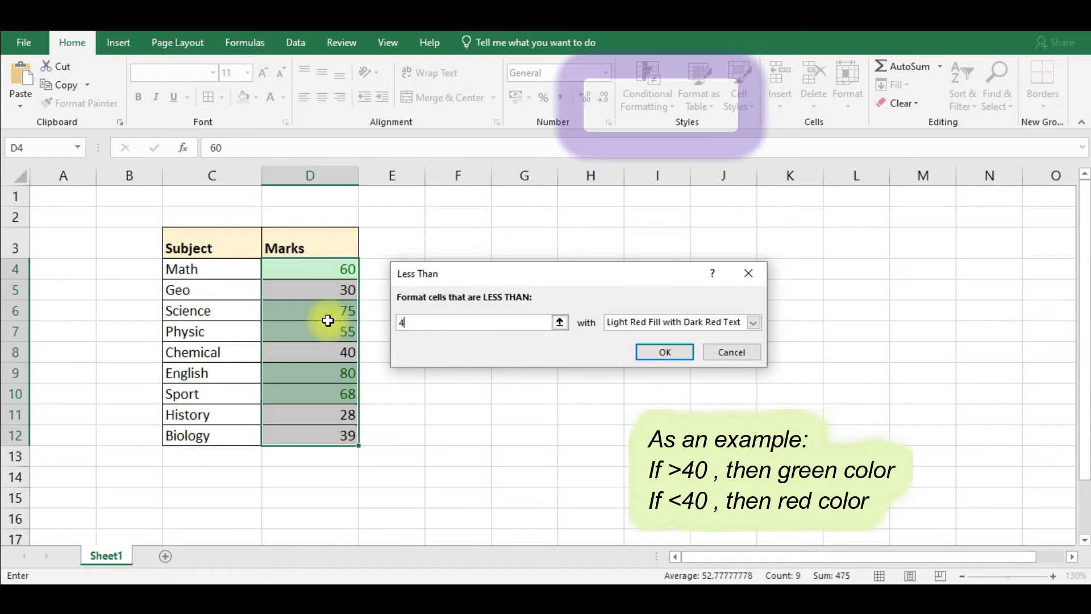
{"action": "type", "text": "0"}
{"action": "left_click", "coordinate": [665, 352]}
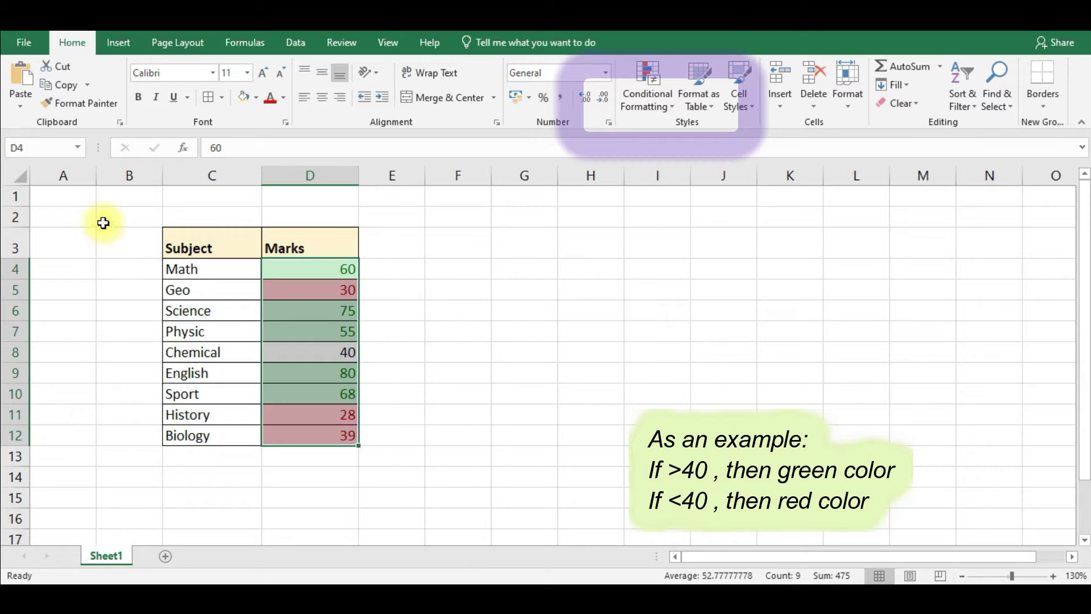
{"action": "left_click", "coordinate": [333, 238]}
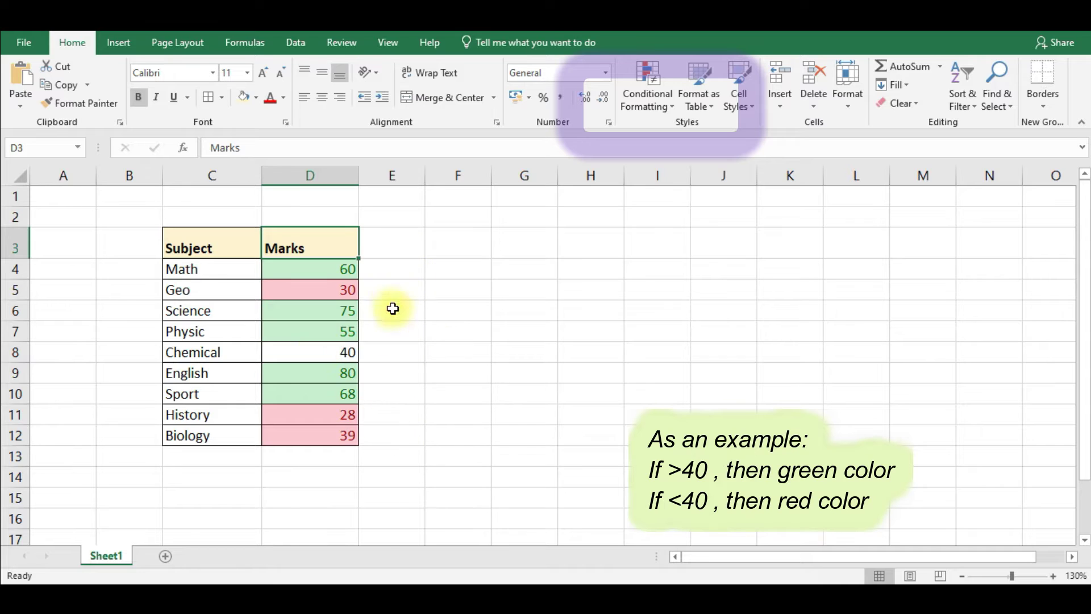
- Change the Chemical mark in D8 to 41 and the English mark to 10
{"action": "left_click", "coordinate": [320, 357]}
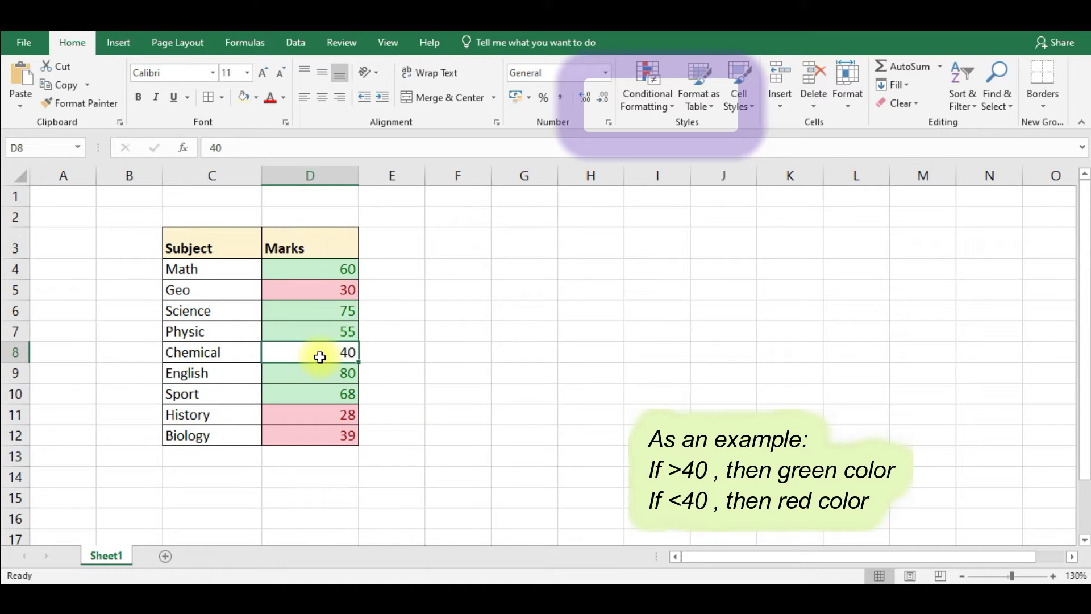
{"action": "type", "text": "41"}
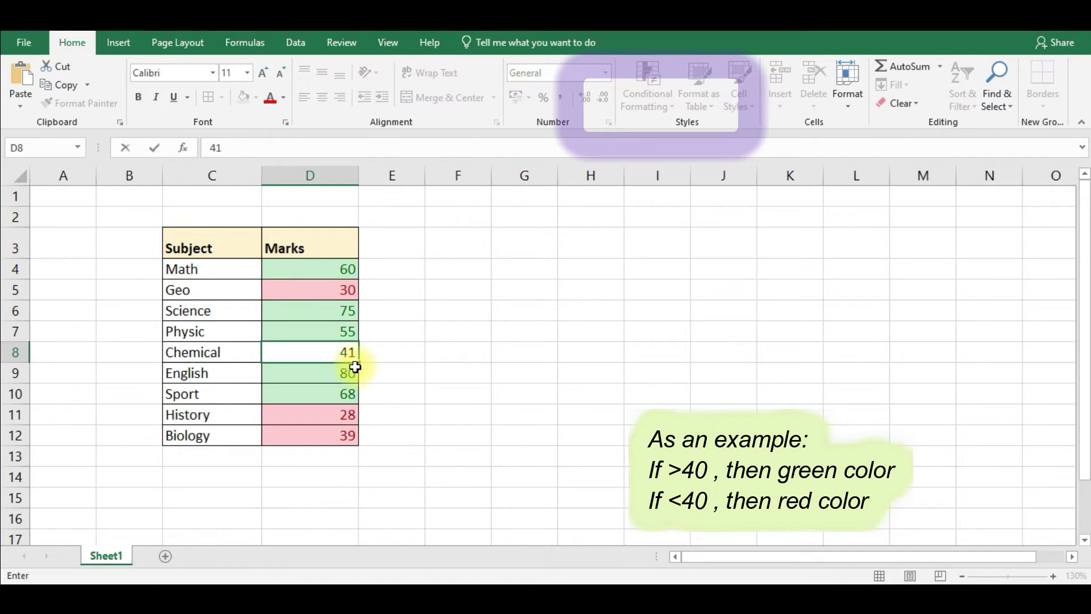
{"action": "key", "text": "Return"}
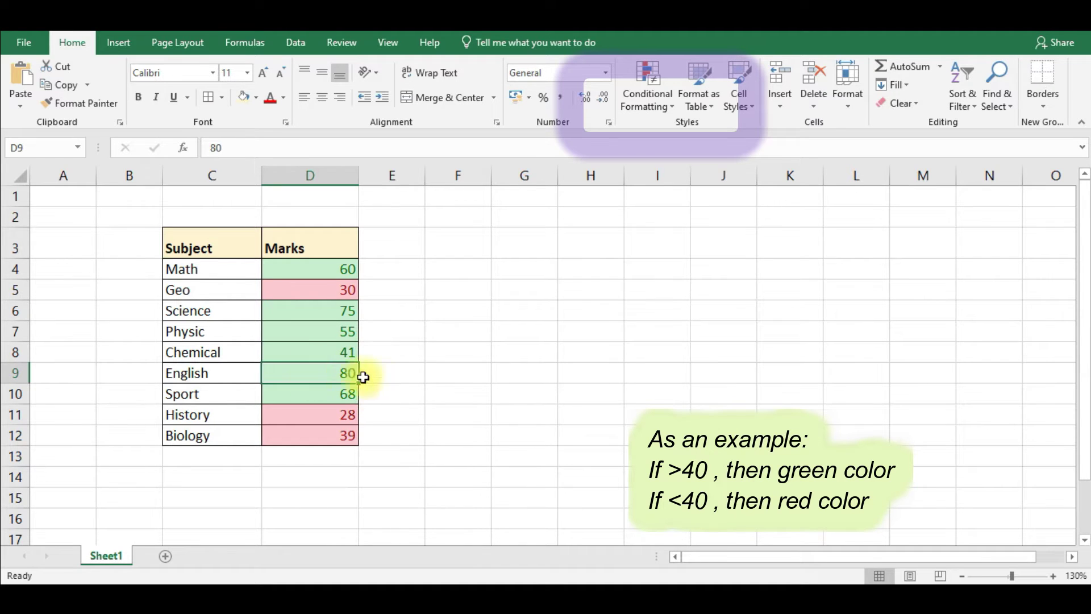
{"action": "type", "text": "10"}
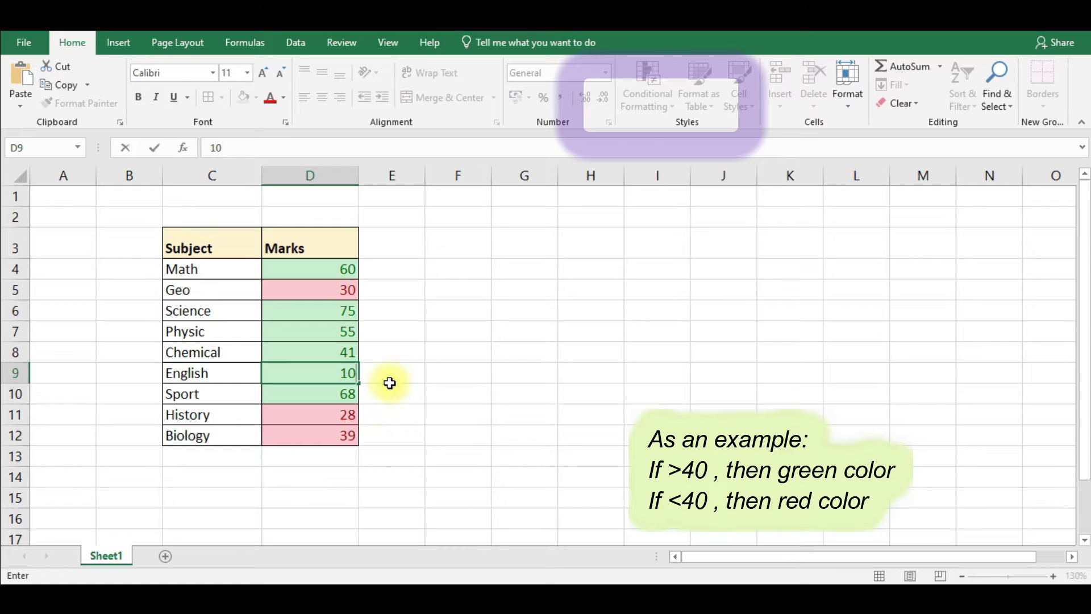
{"action": "key", "text": "Return"}
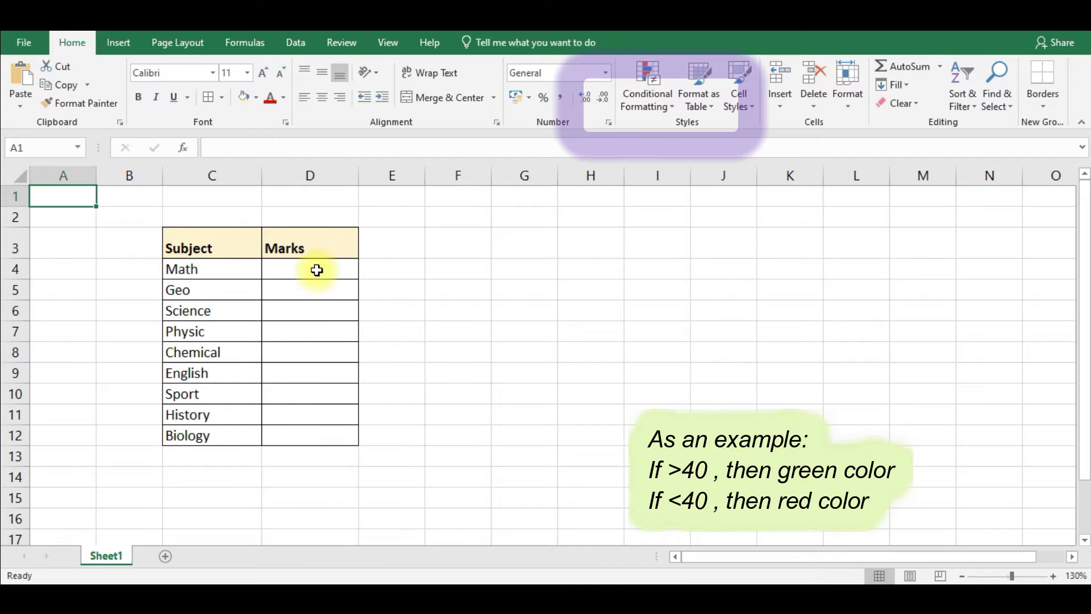
- Apply a Greater Than 40 green-fill, dark-green-text rule to the empty D4:D12
{"action": "left_click_drag", "start_coordinate": [316, 270], "coordinate": [317, 428]}
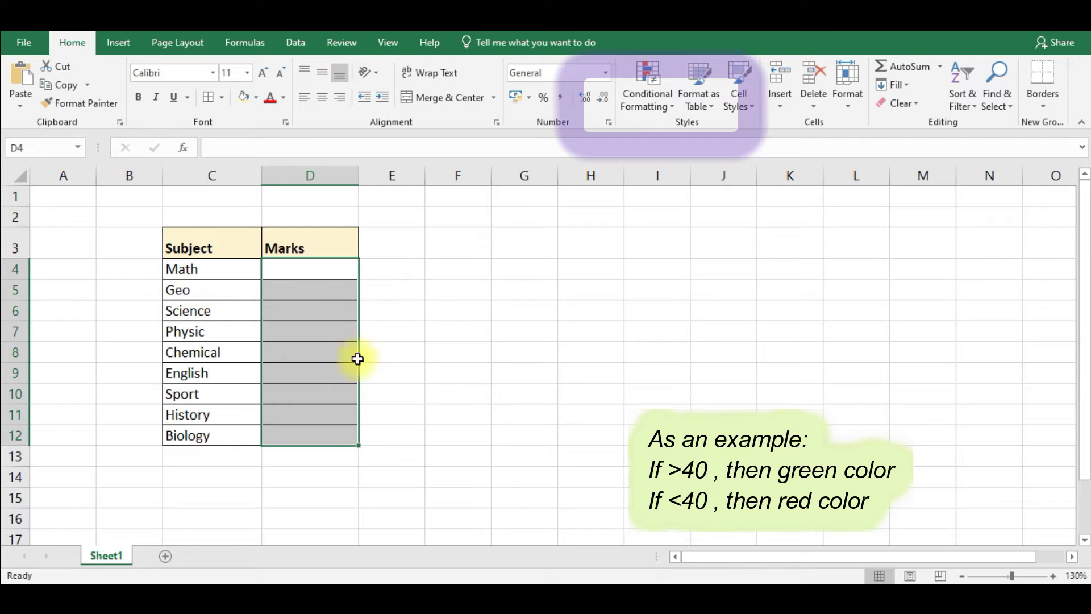
{"action": "left_click", "coordinate": [669, 111]}
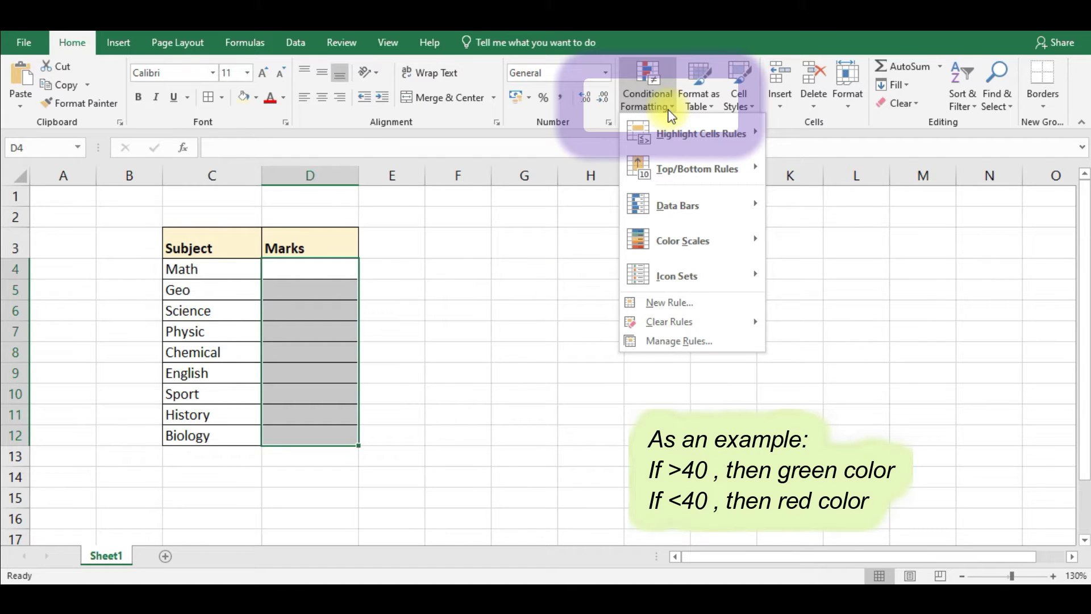
{"action": "mouse_move", "coordinate": [697, 135]}
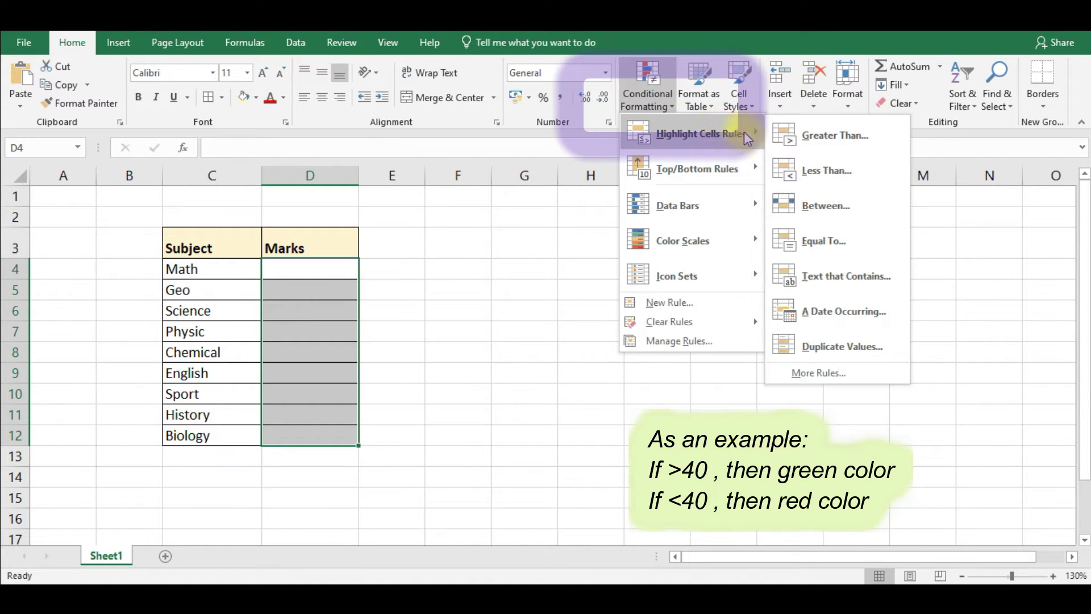
{"action": "left_click", "coordinate": [892, 144]}
{"action": "type", "text": "40"}
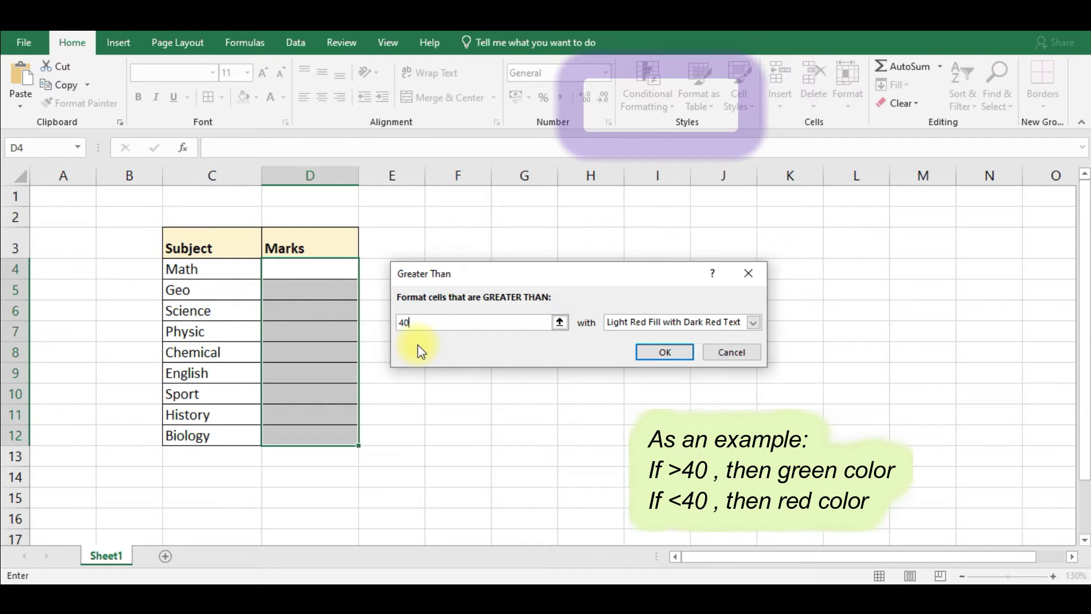
{"action": "left_click", "coordinate": [753, 322]}
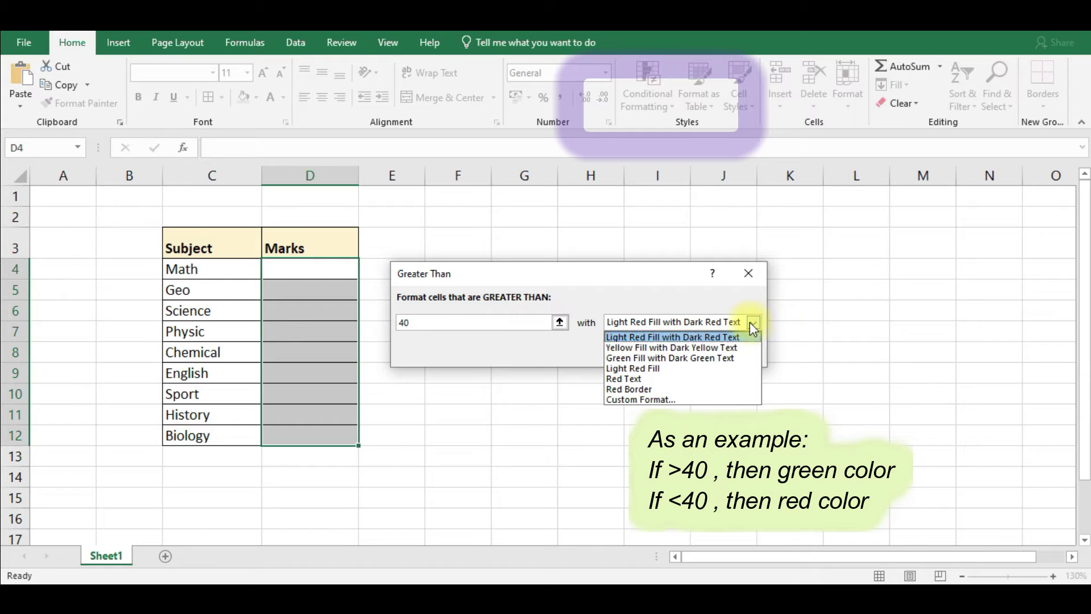
{"action": "left_click", "coordinate": [674, 358]}
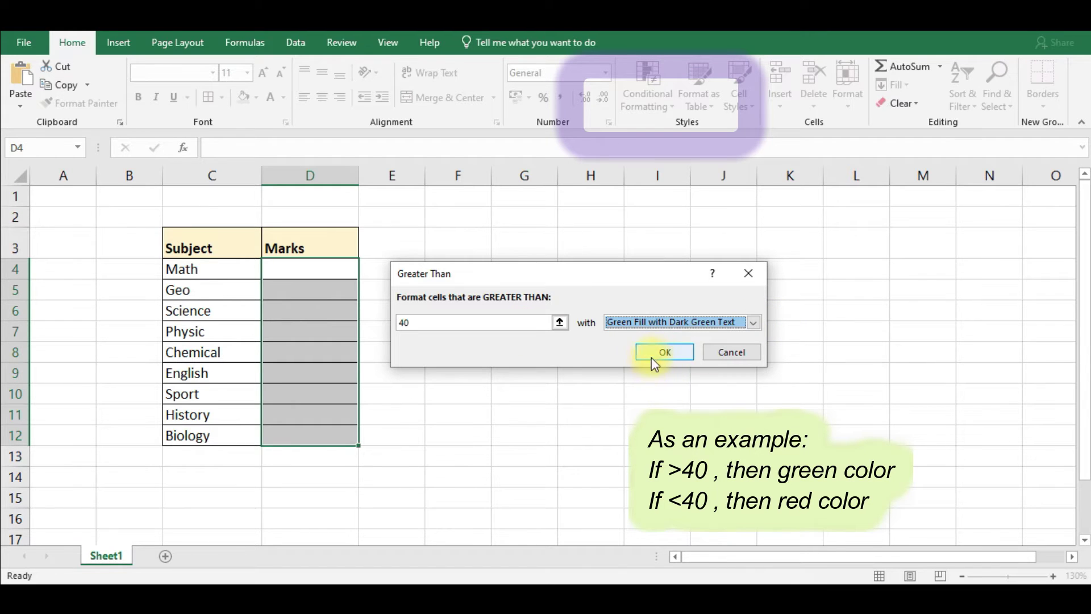
{"action": "left_click", "coordinate": [654, 355]}
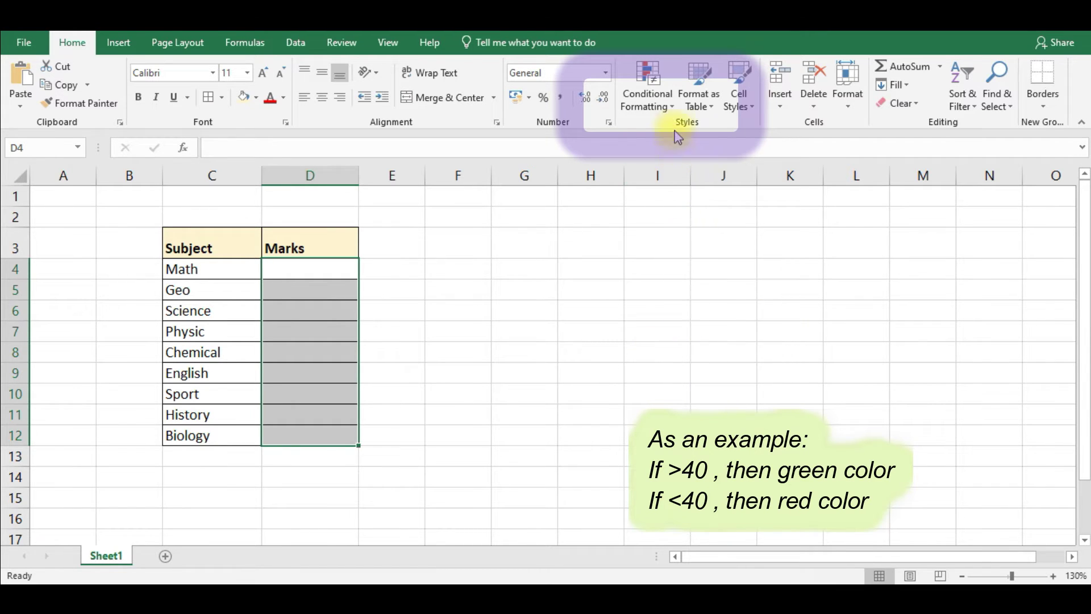
- Add a Less Than 40 rule with light red fill and dark red text
{"action": "left_click", "coordinate": [673, 106]}
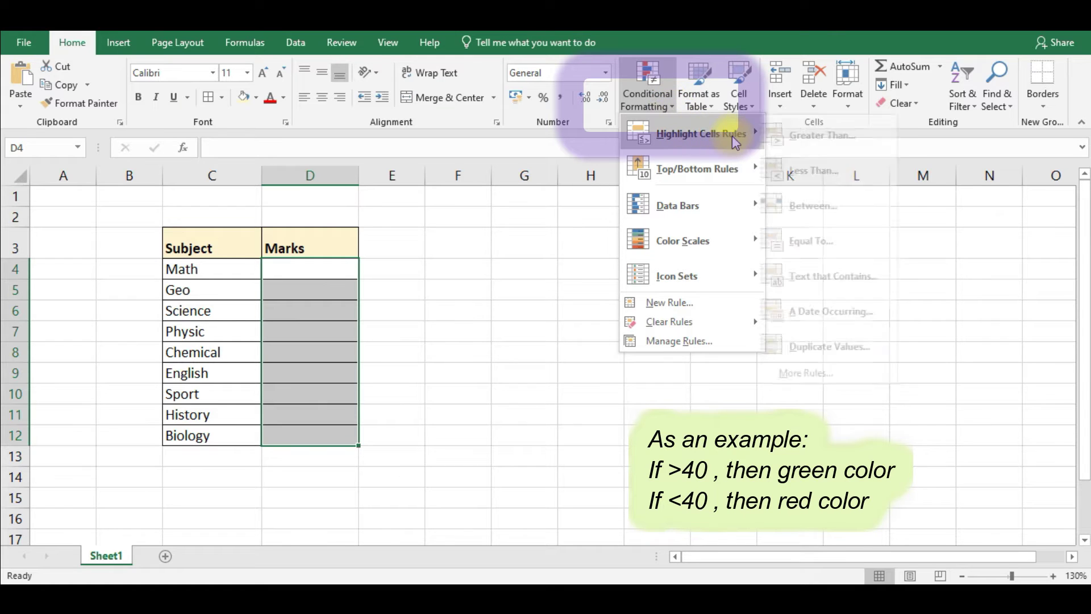
{"action": "mouse_move", "coordinate": [701, 134]}
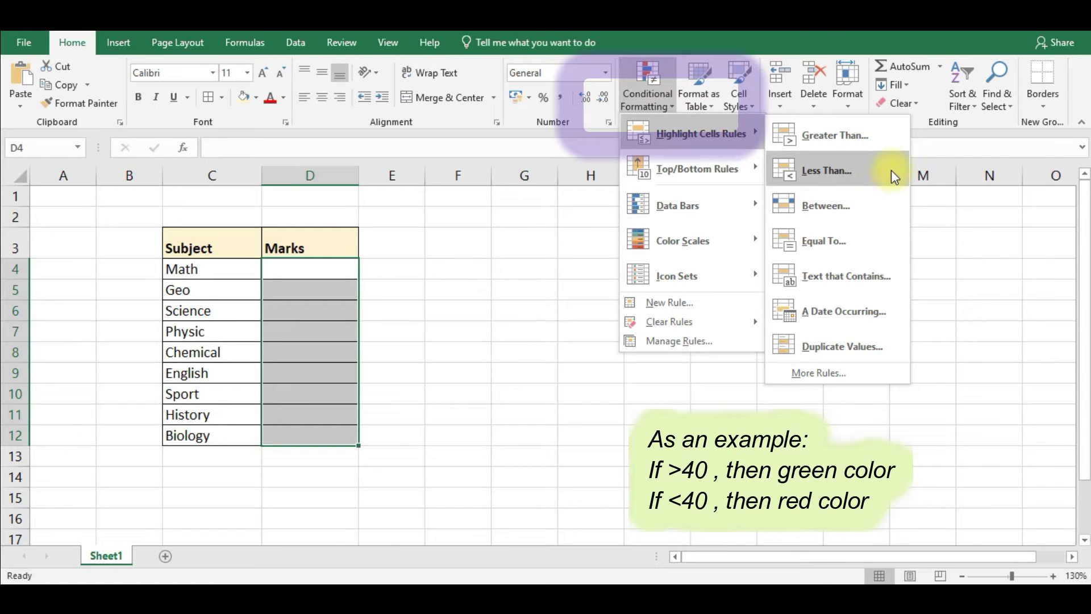
{"action": "left_click", "coordinate": [891, 169]}
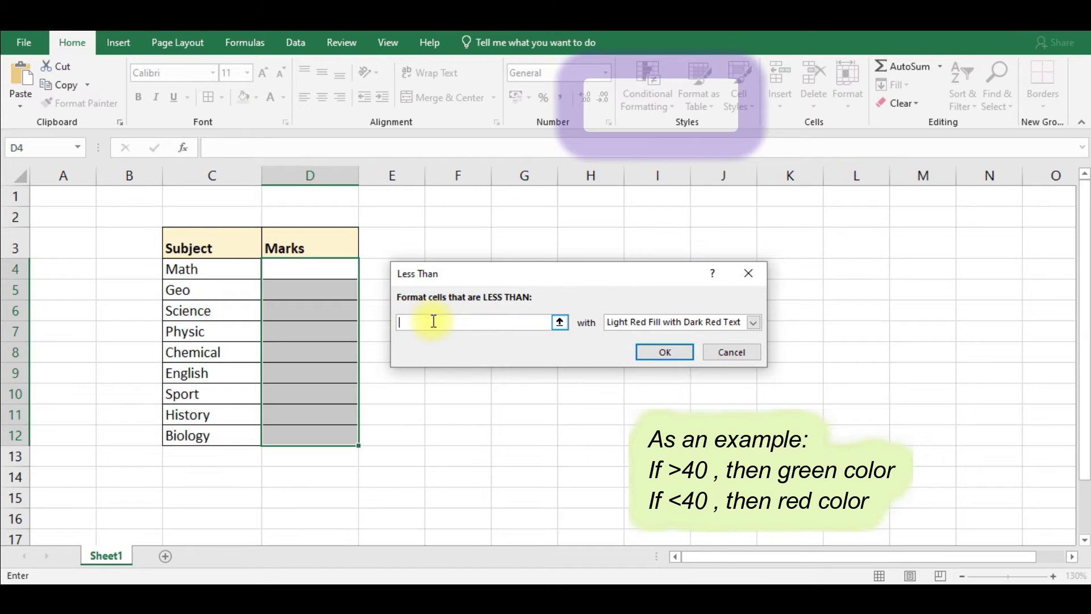
{"action": "type", "text": "40"}
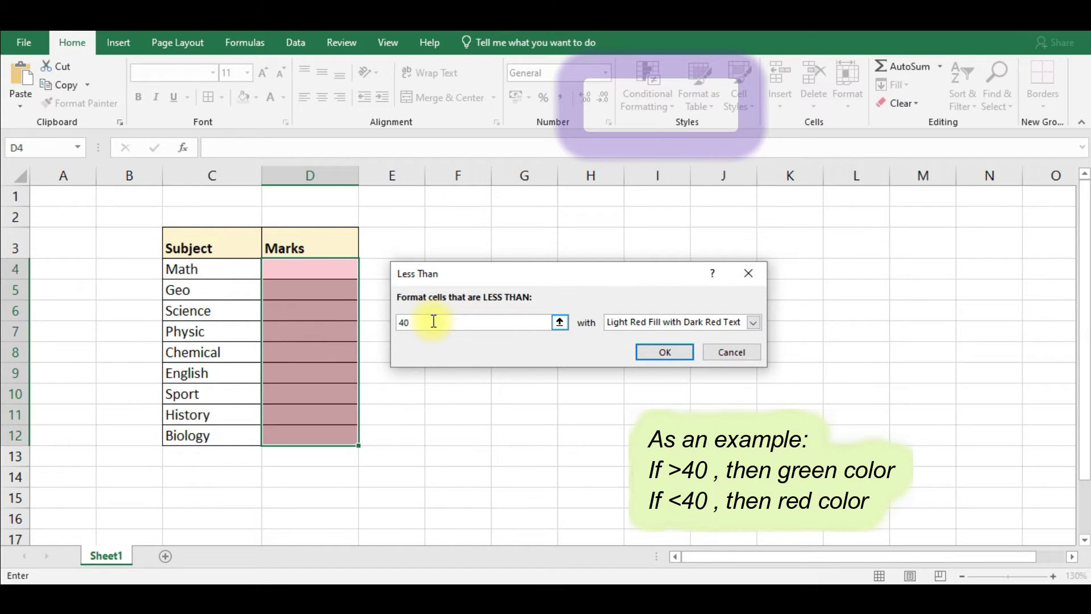
{"action": "left_click", "coordinate": [665, 352]}
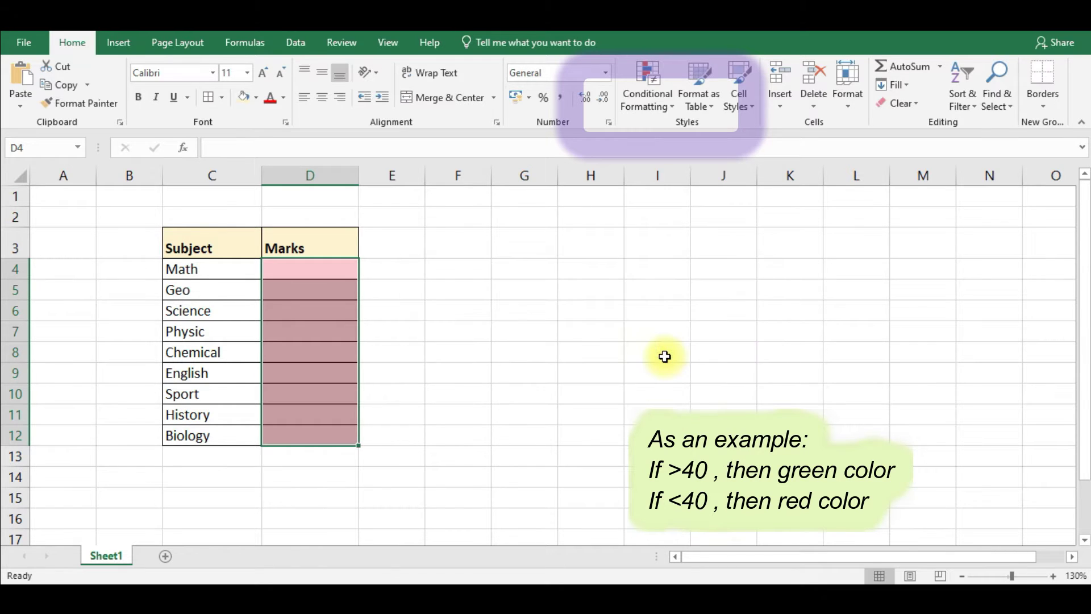
{"action": "left_click", "coordinate": [415, 394]}
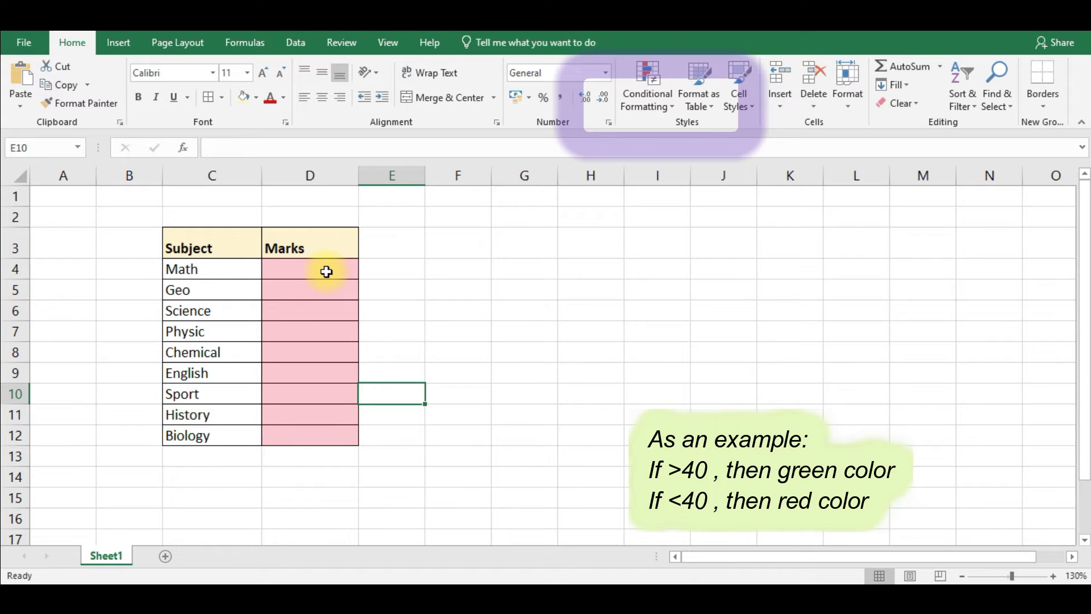
- Enter marks 100, 30, 45, 55 and 29 into D4:D8
{"action": "left_click", "coordinate": [326, 271]}
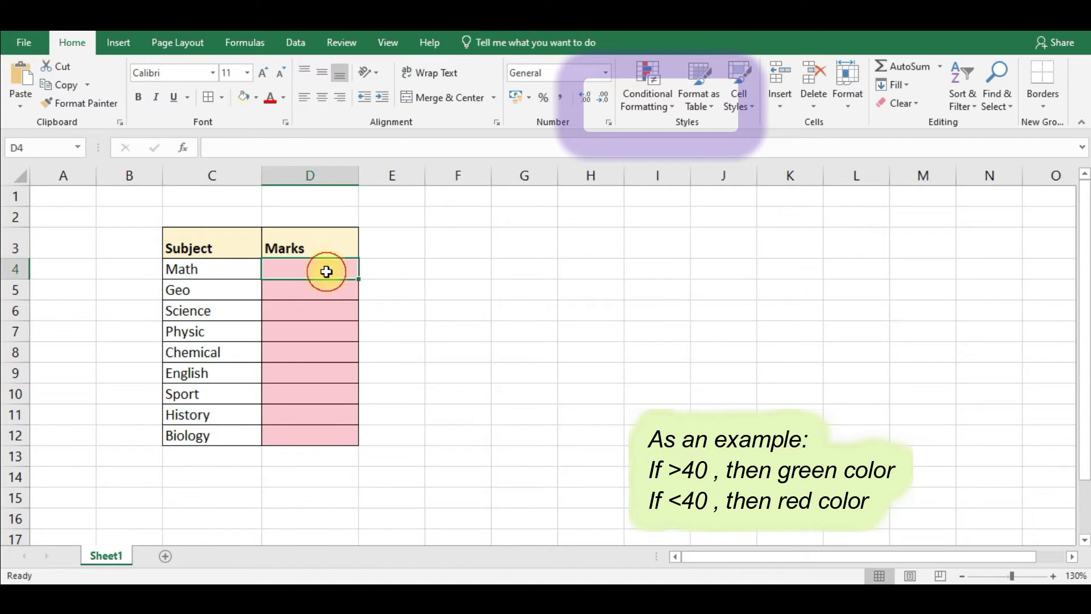
{"action": "type", "text": "100"}
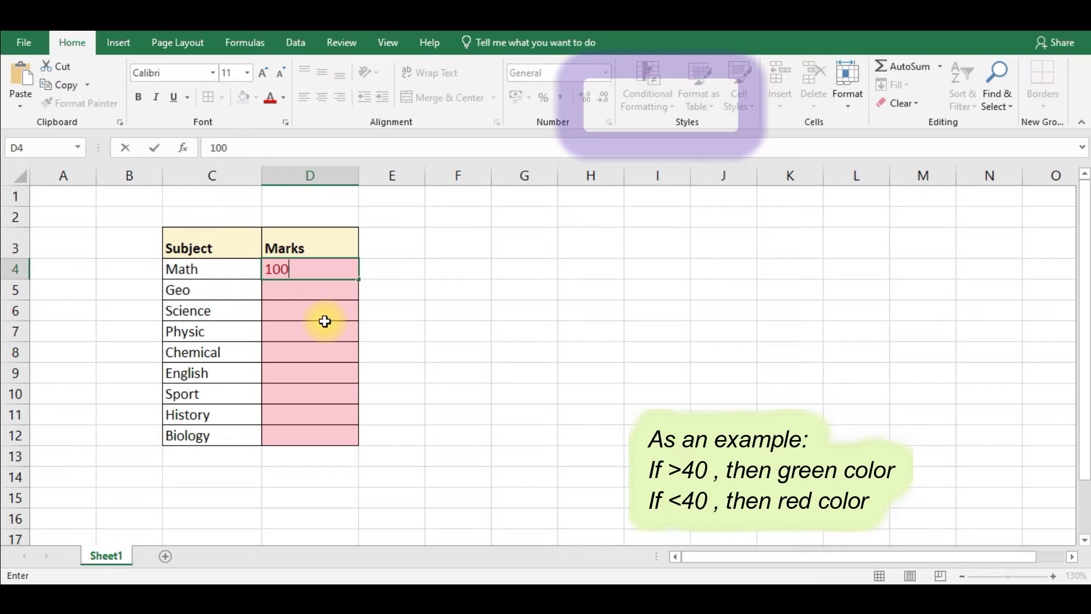
{"action": "key", "text": "Return"}
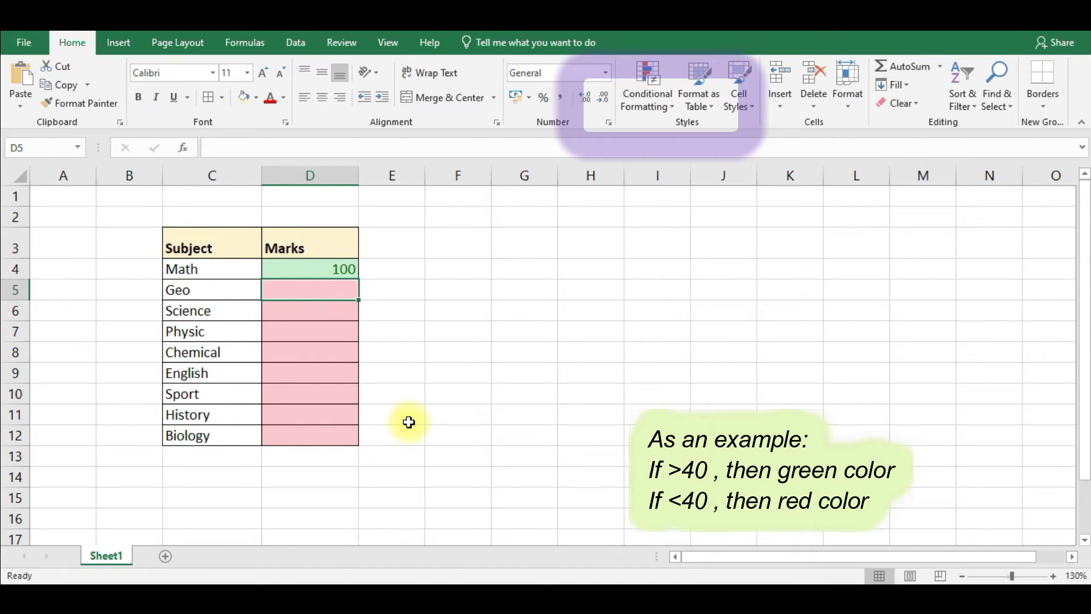
{"action": "type", "text": "30"}
{"action": "key", "text": "Return"}
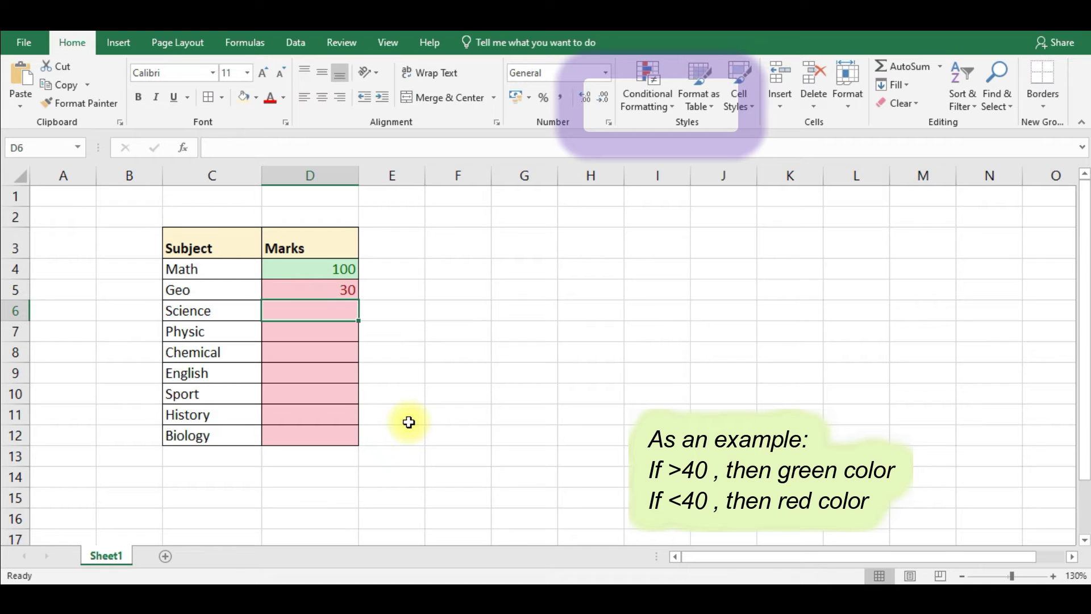
{"action": "type", "text": "45"}
{"action": "key", "text": "Return"}
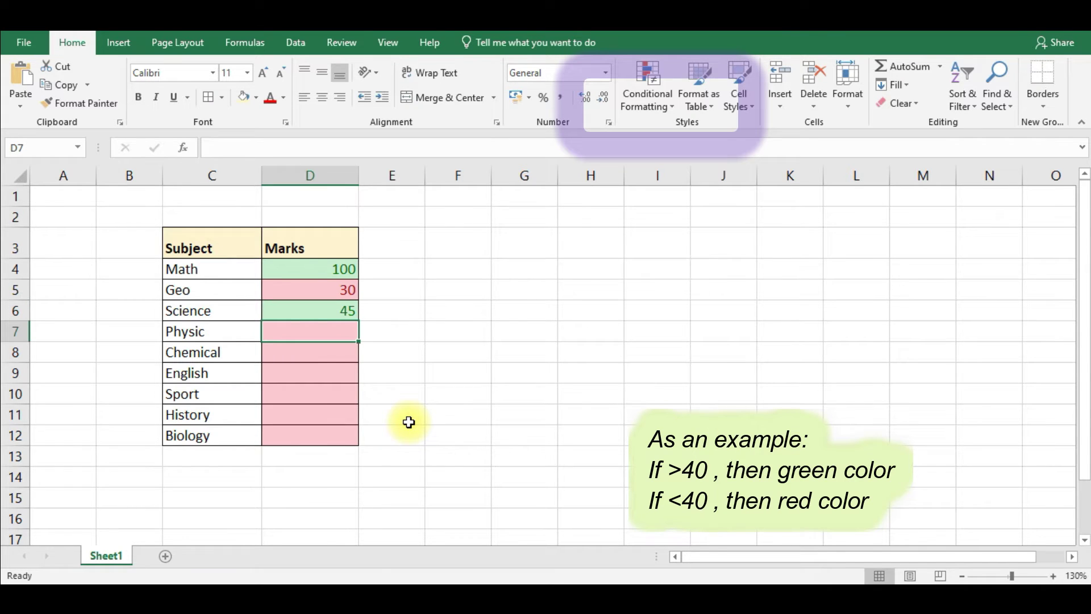
{"action": "type", "text": "55"}
{"action": "key", "text": "Return"}
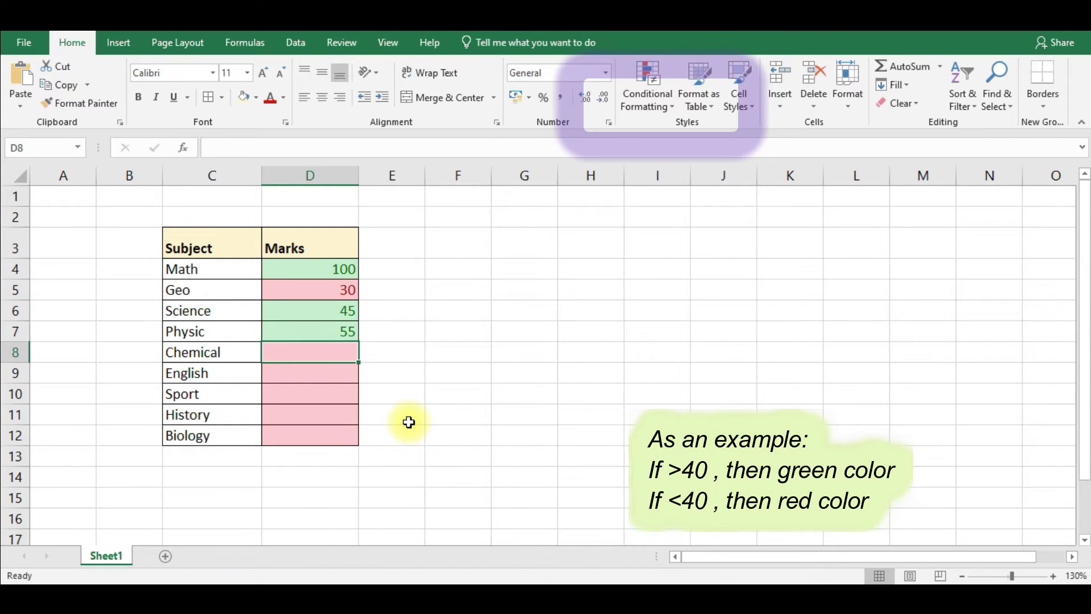
{"action": "type", "text": "29"}
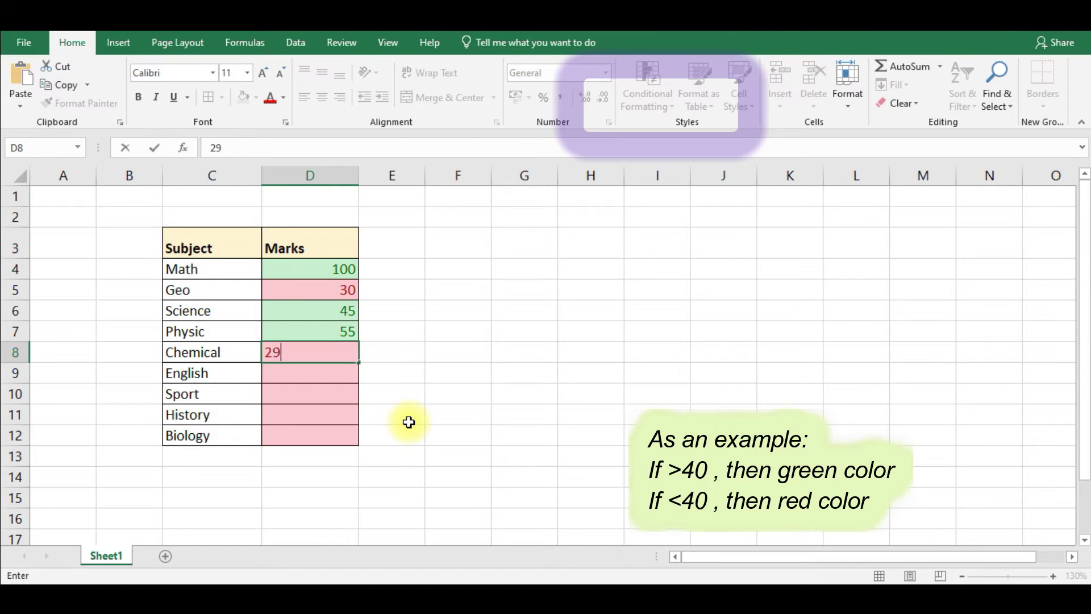
{"action": "key", "text": "Return"}
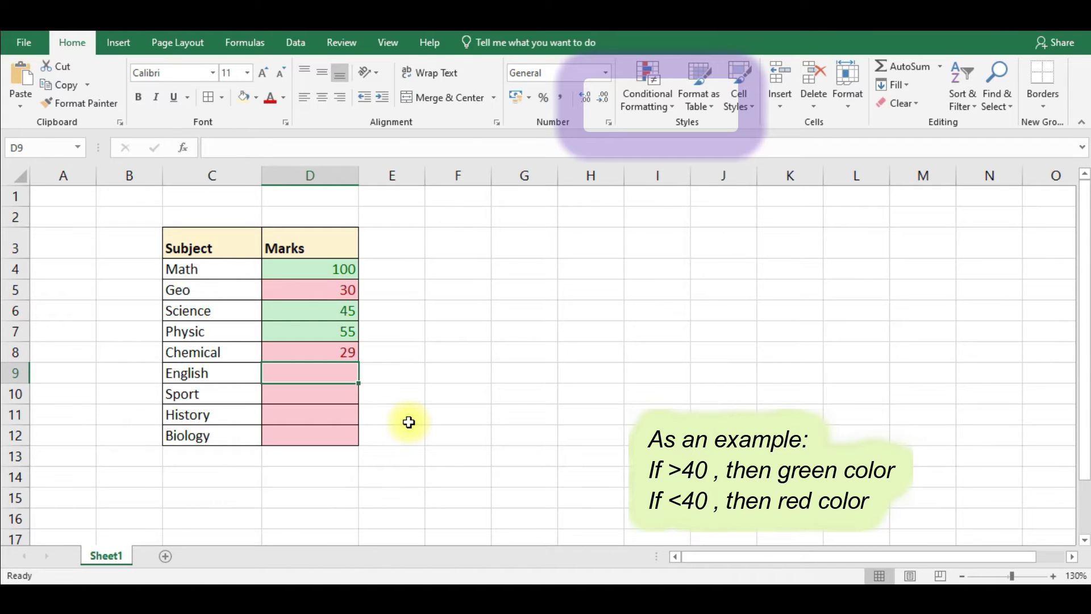
- Enter marks 90, 80, 39 and 41 into D9:D12
{"action": "type", "text": "90"}
{"action": "key", "text": "Return"}
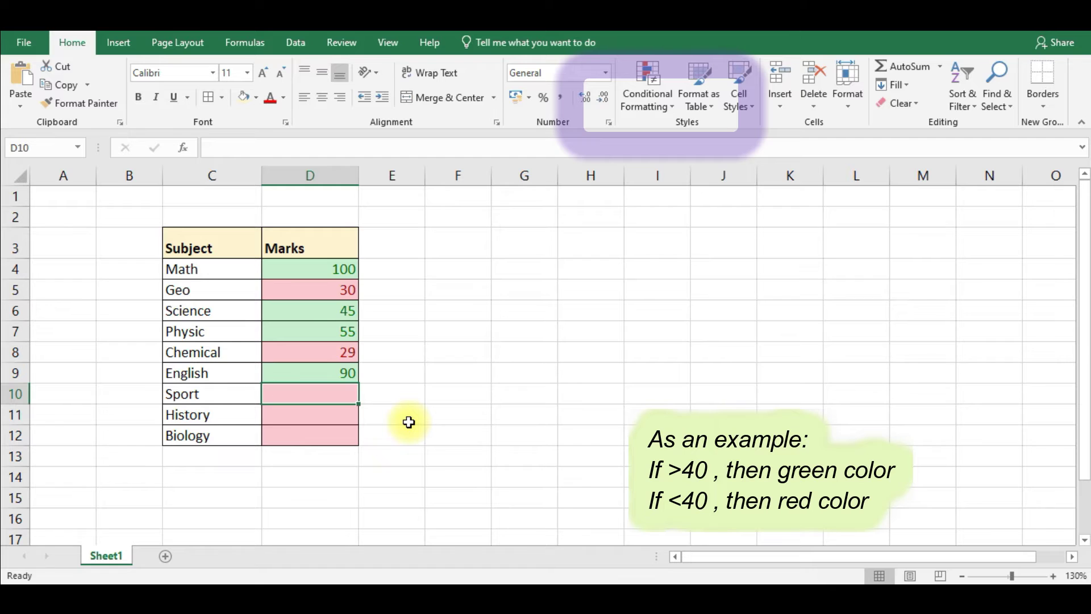
{"action": "type", "text": "80"}
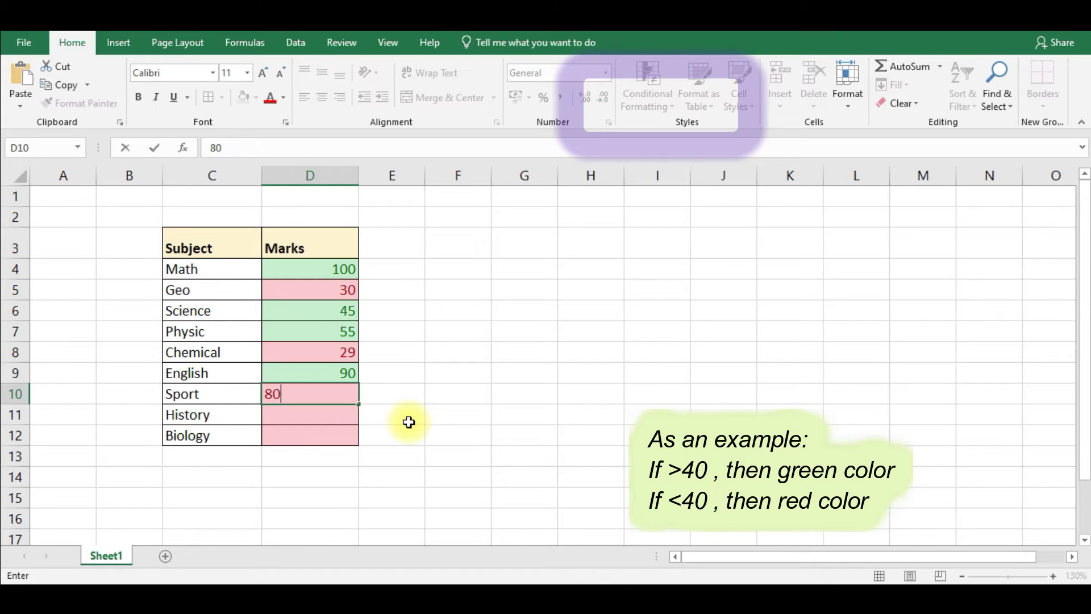
{"action": "key", "text": "Return"}
{"action": "type", "text": "39"}
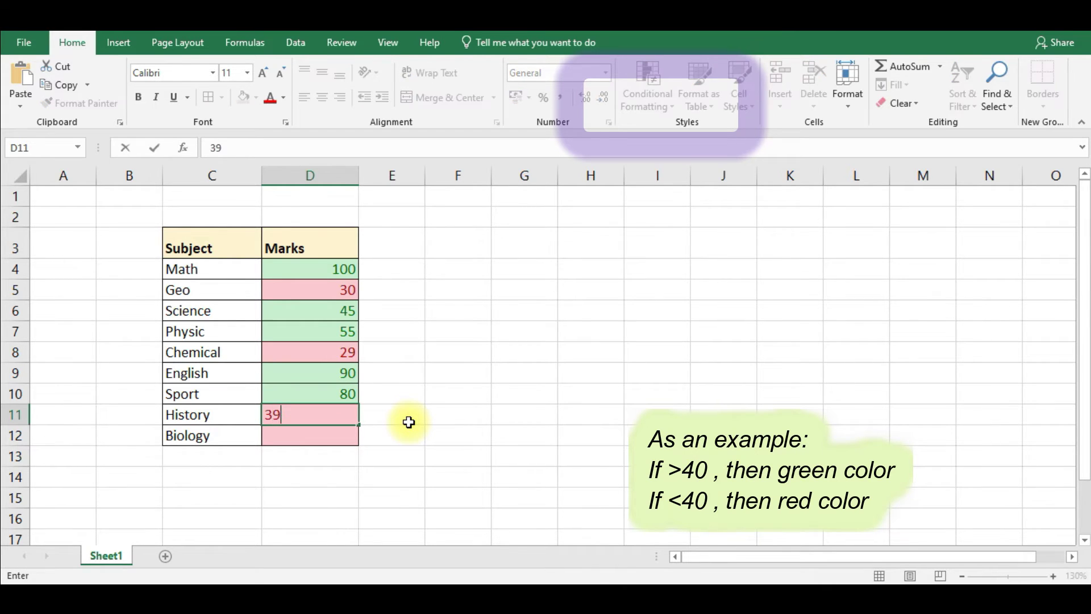
{"action": "key", "text": "Return"}
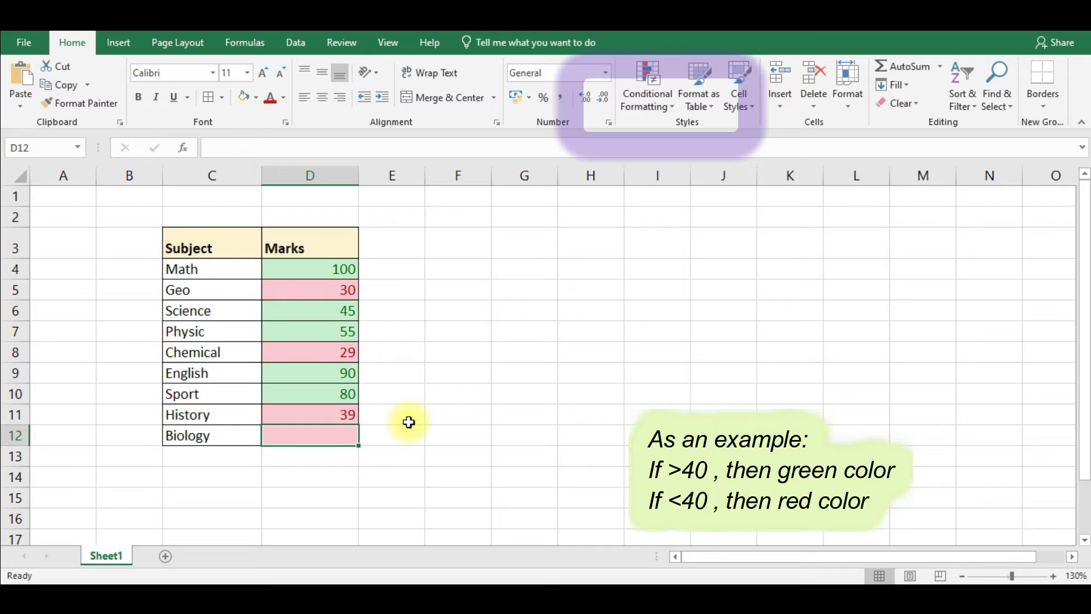
{"action": "type", "text": "41"}
{"action": "key", "text": "Return"}
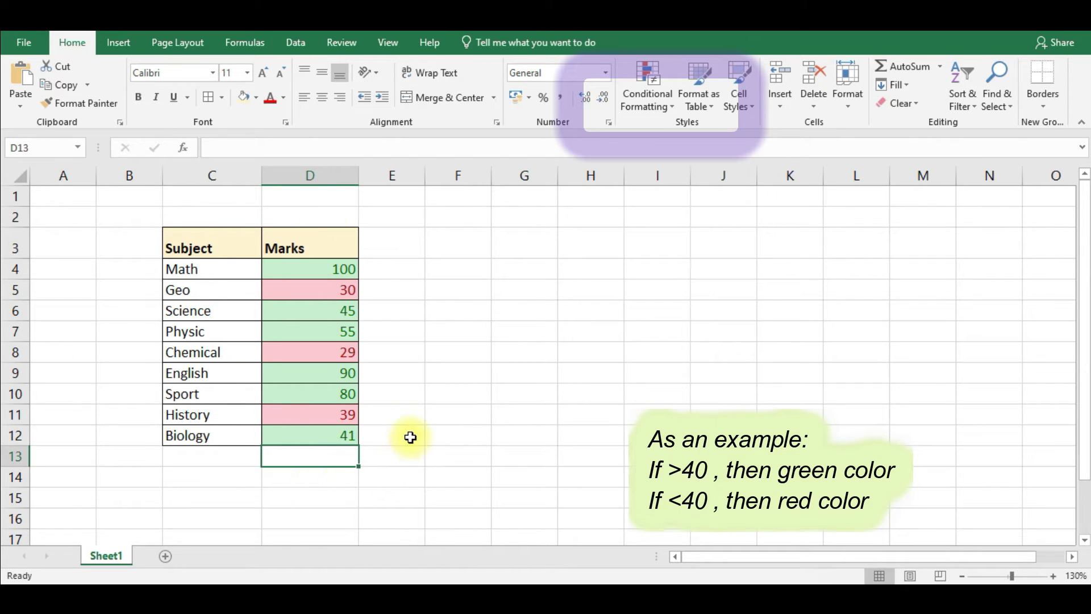
{"action": "left_click", "coordinate": [318, 270]}
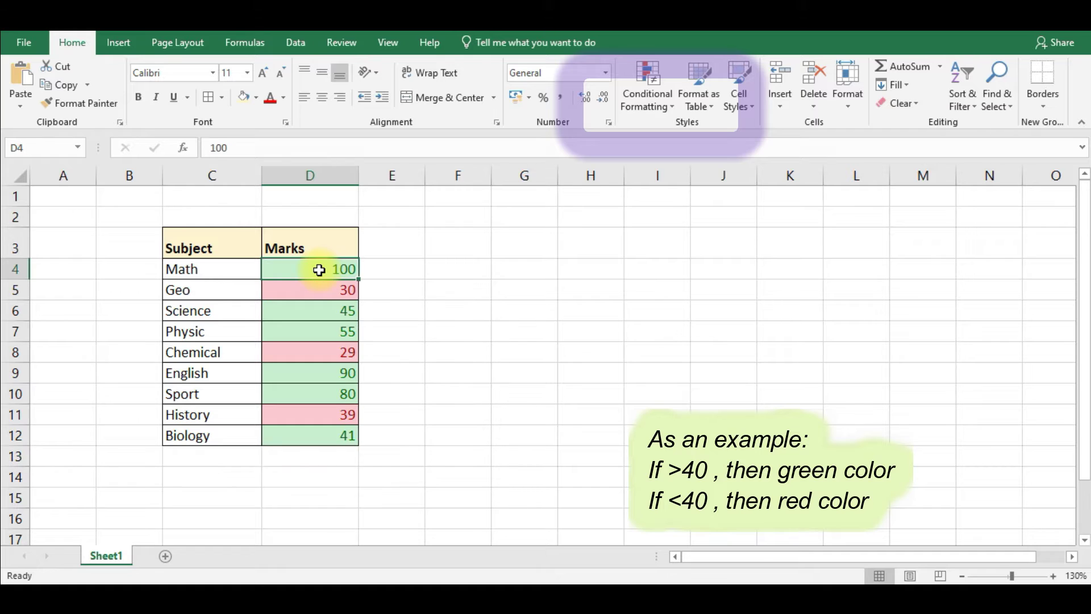
- Open the Conditional Formatting Rules Manager for the marks in D4:D12
{"action": "left_click_drag", "start_coordinate": [319, 270], "coordinate": [324, 435]}
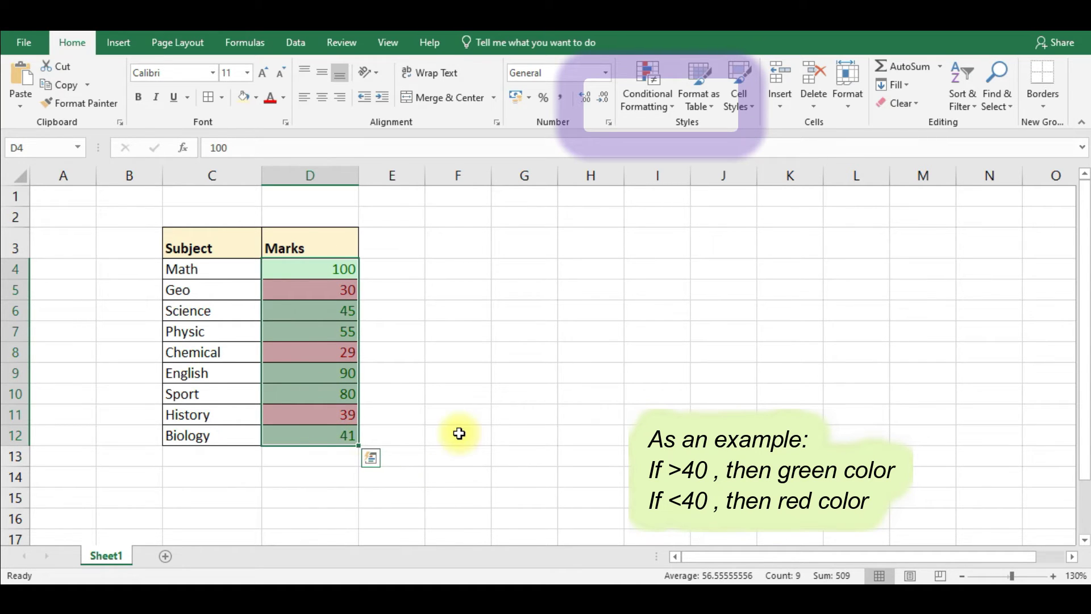
{"action": "left_click", "coordinate": [669, 116]}
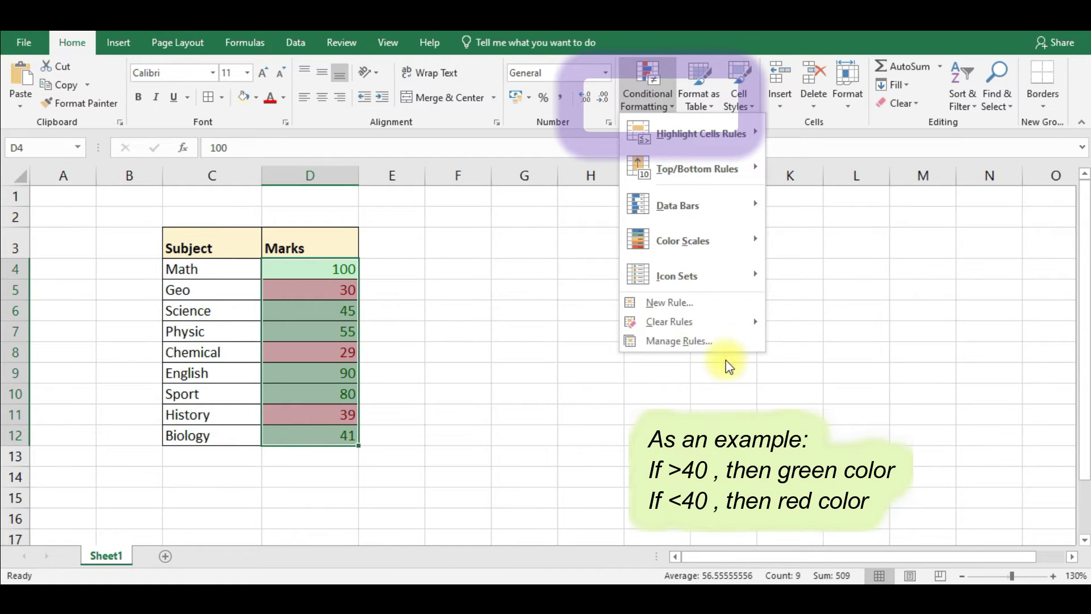
{"action": "left_click", "coordinate": [726, 344]}
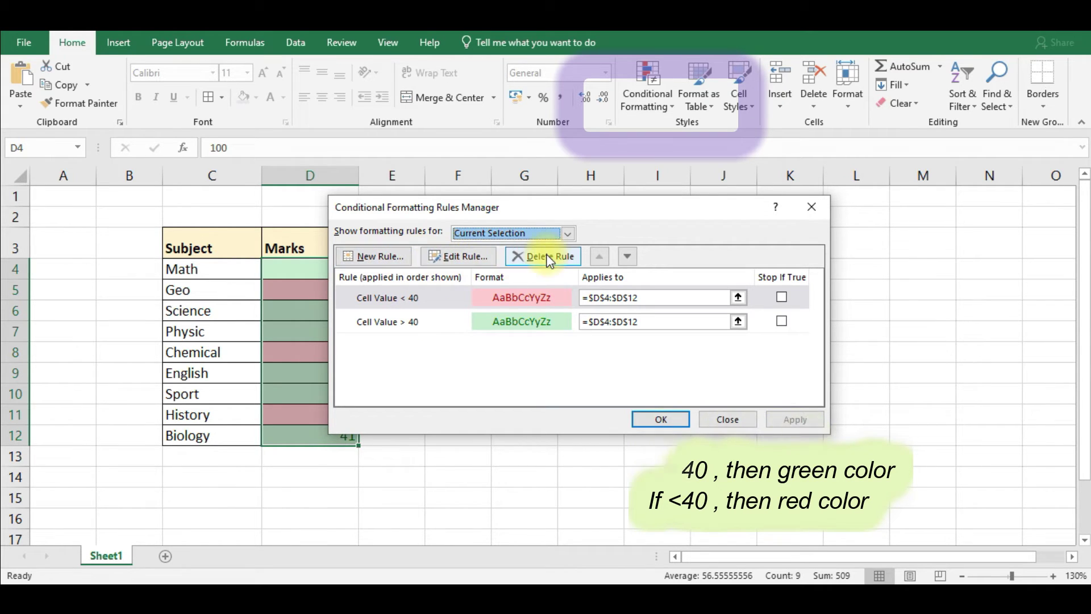
- Edit the Cell Value < 40 rule, confirming its pink fill format
{"action": "left_click", "coordinate": [452, 256]}
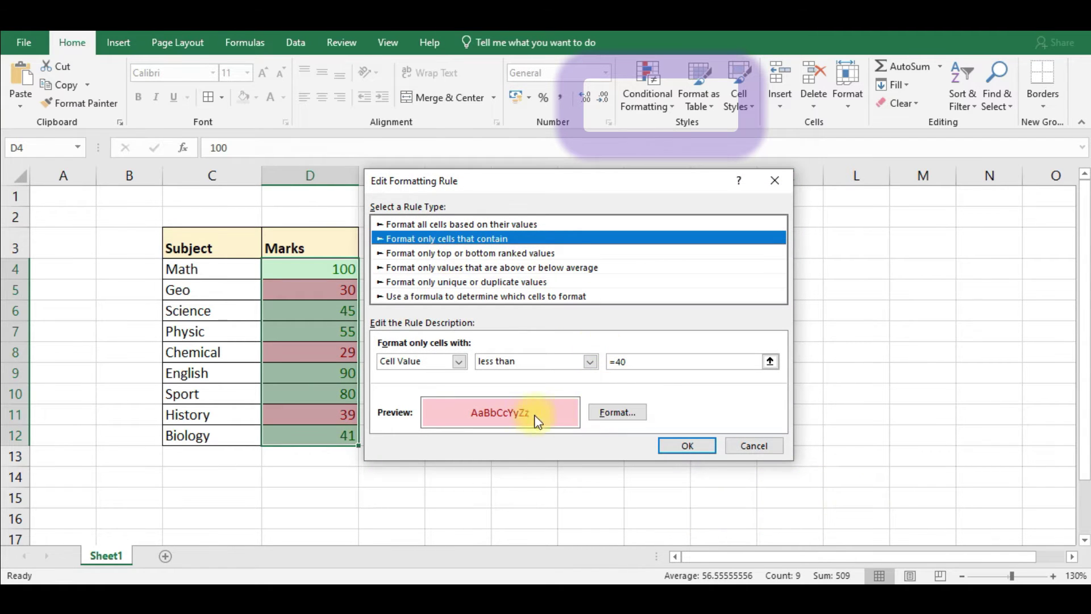
{"action": "left_click", "coordinate": [628, 423]}
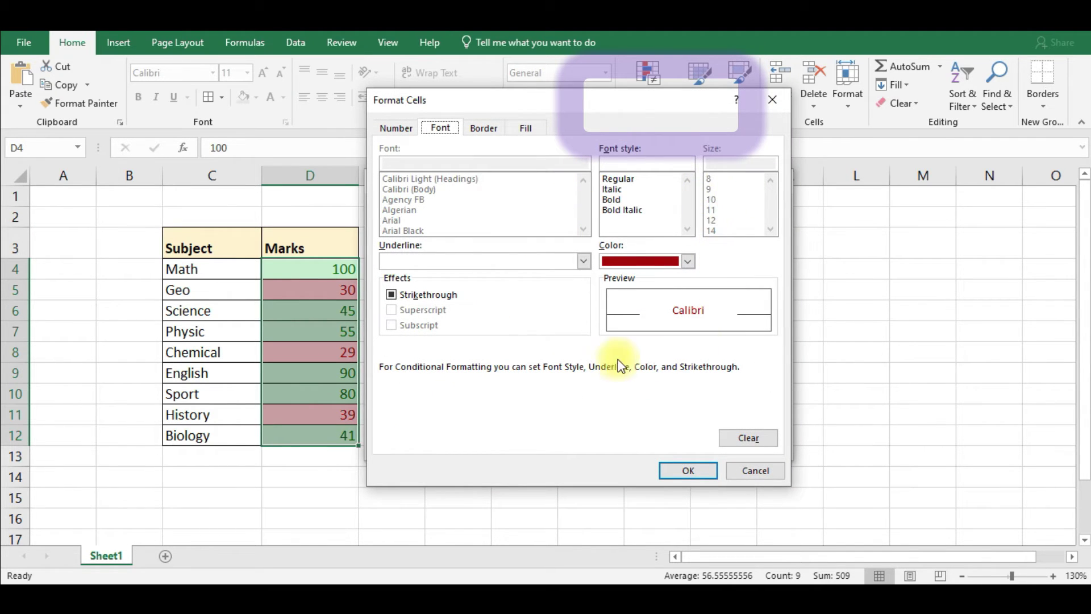
{"action": "left_click", "coordinate": [397, 128]}
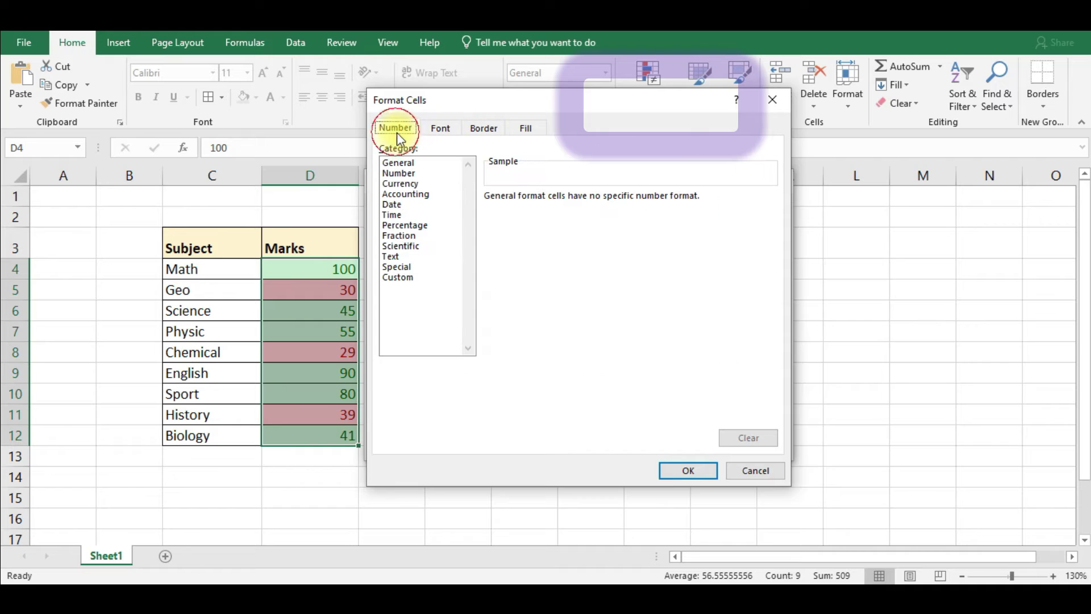
{"action": "left_click", "coordinate": [484, 128]}
{"action": "left_click", "coordinate": [525, 129]}
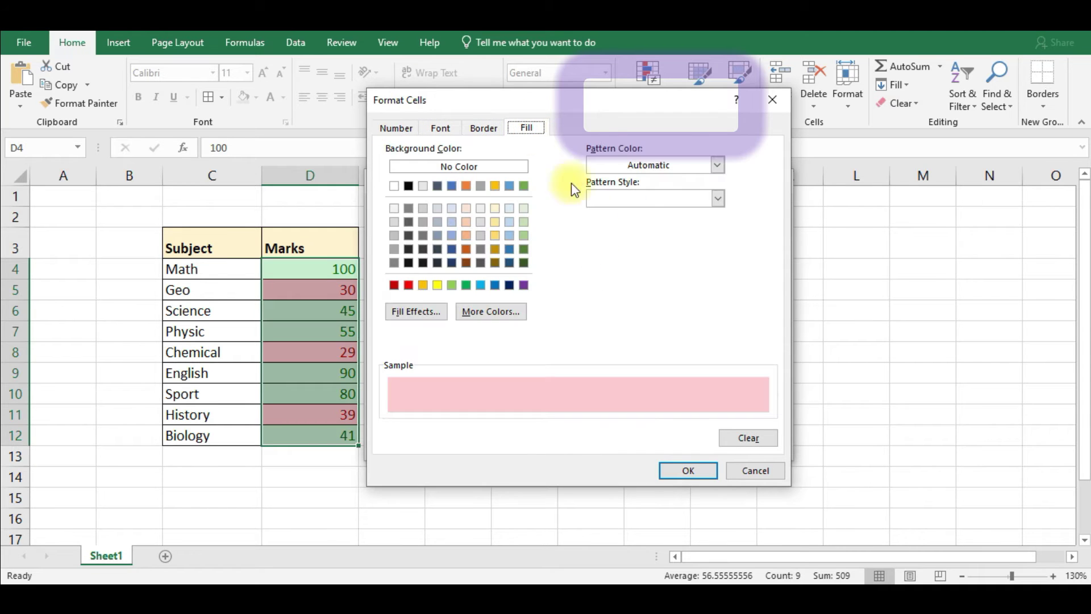
{"action": "left_click", "coordinate": [700, 473]}
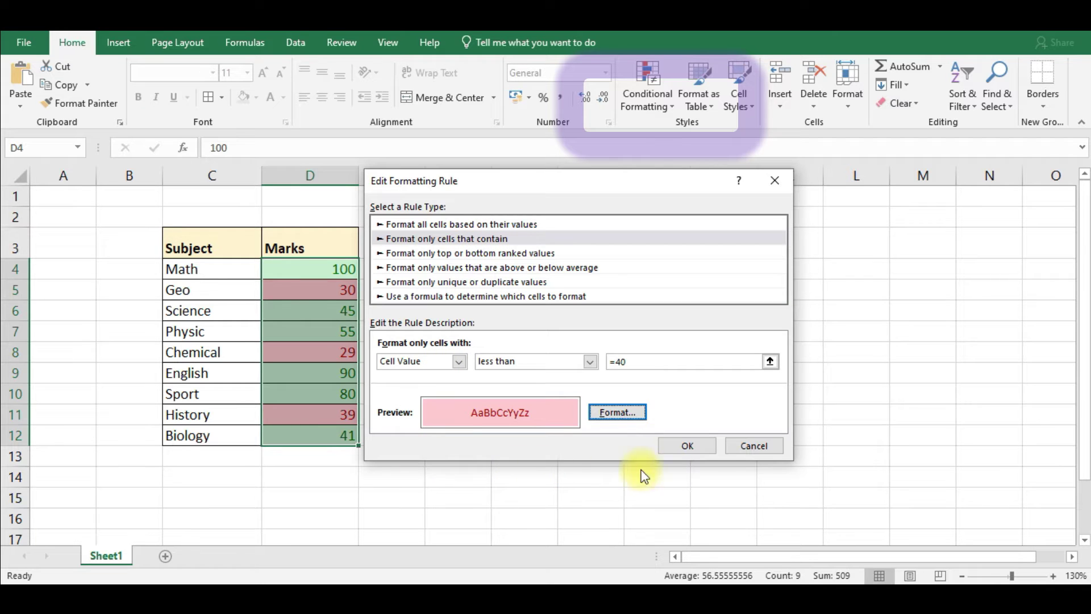
{"action": "left_click", "coordinate": [690, 448]}
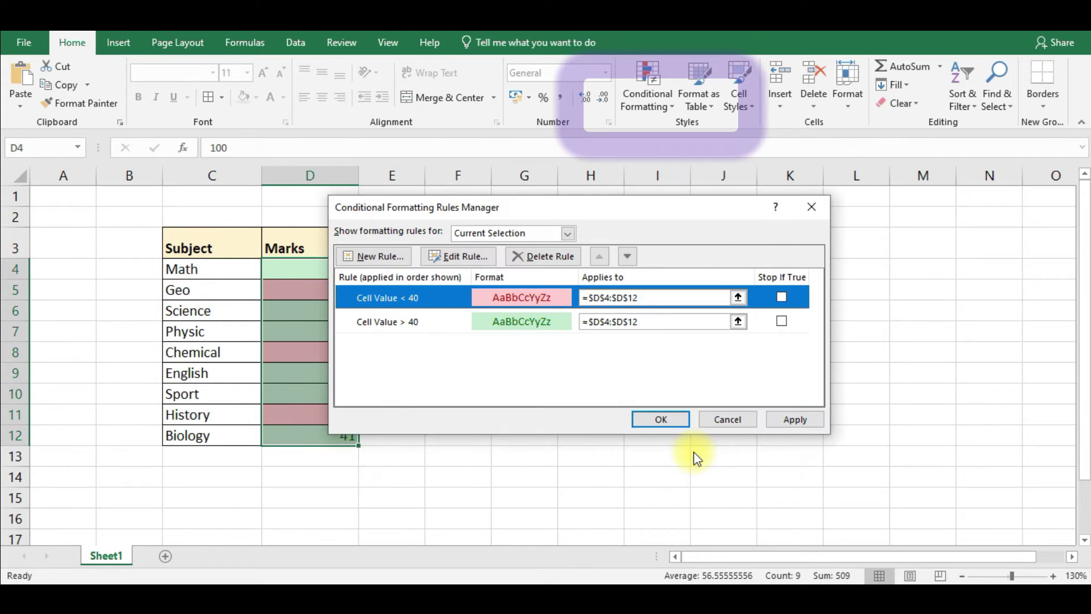
{"action": "left_click", "coordinate": [661, 420]}
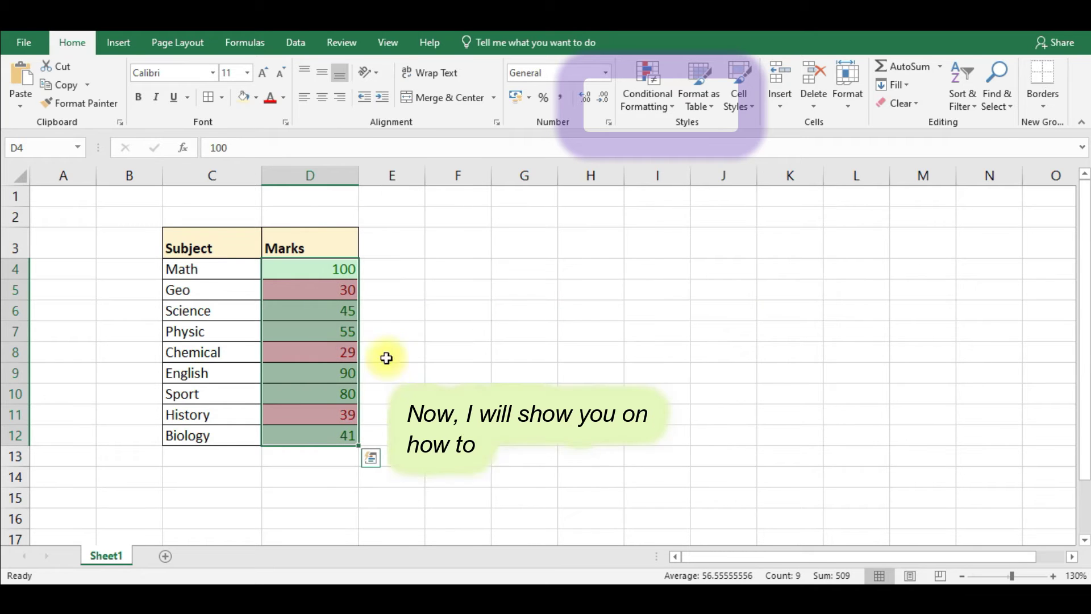
- Apply the 3 Flags icon set to the marks in D4:D12
{"action": "left_click", "coordinate": [670, 106]}
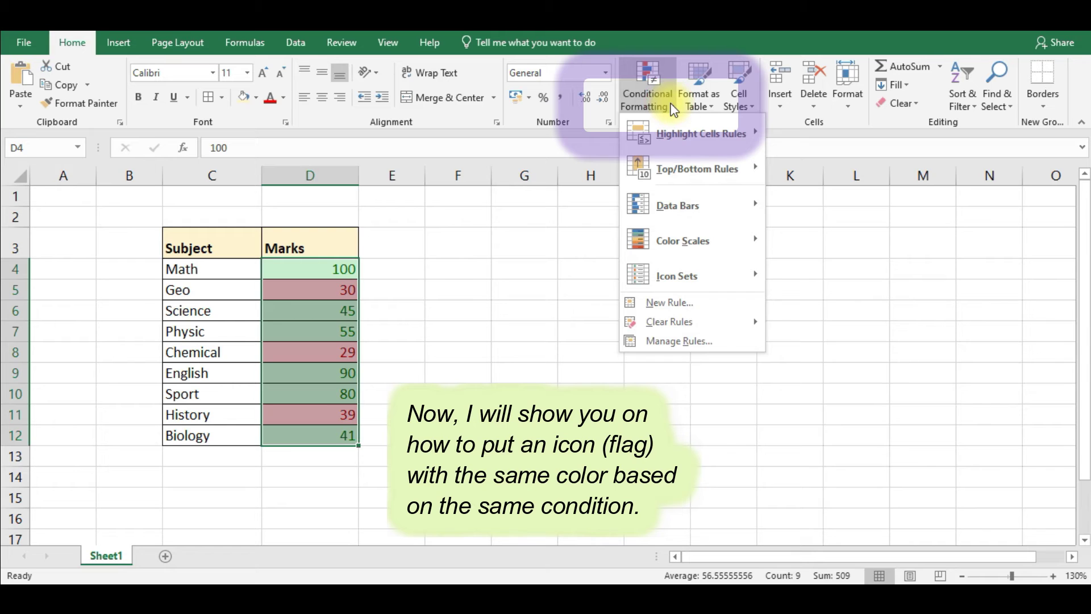
{"action": "mouse_move", "coordinate": [676, 275]}
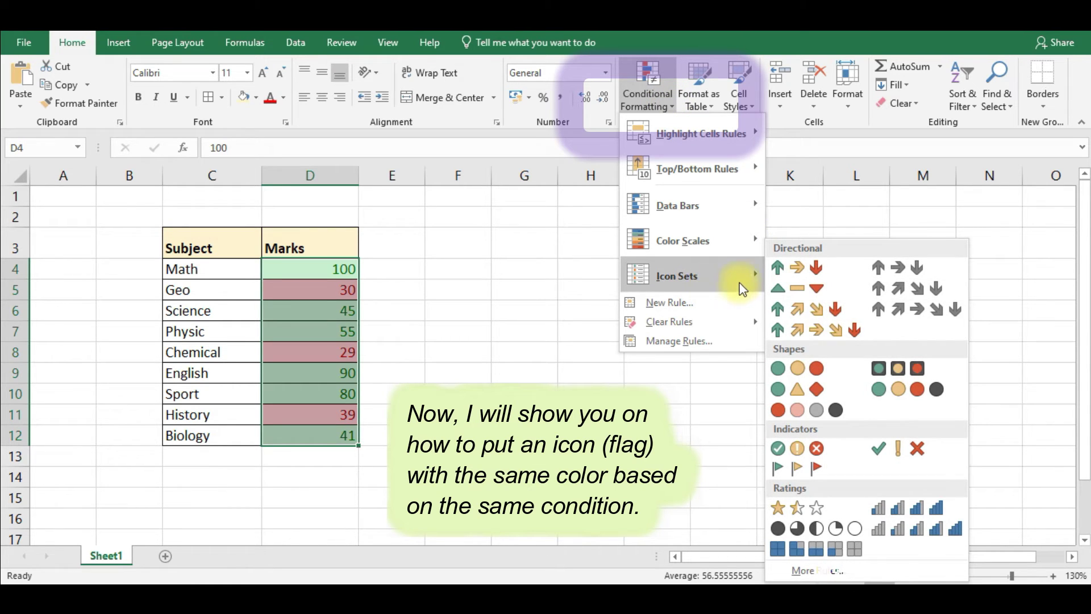
{"action": "left_click", "coordinate": [778, 468]}
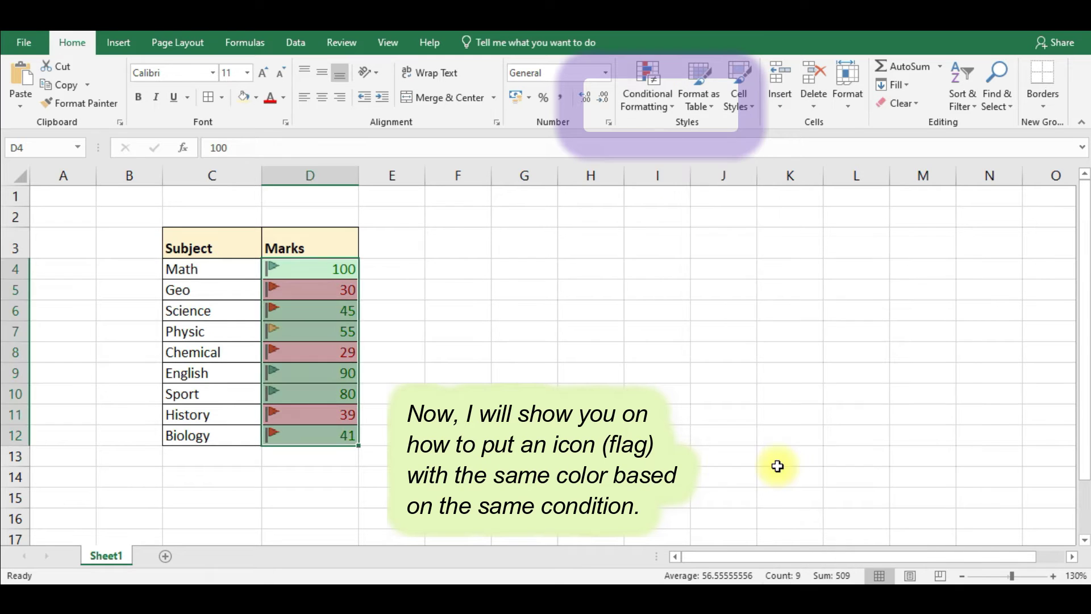
{"action": "left_click", "coordinate": [399, 353]}
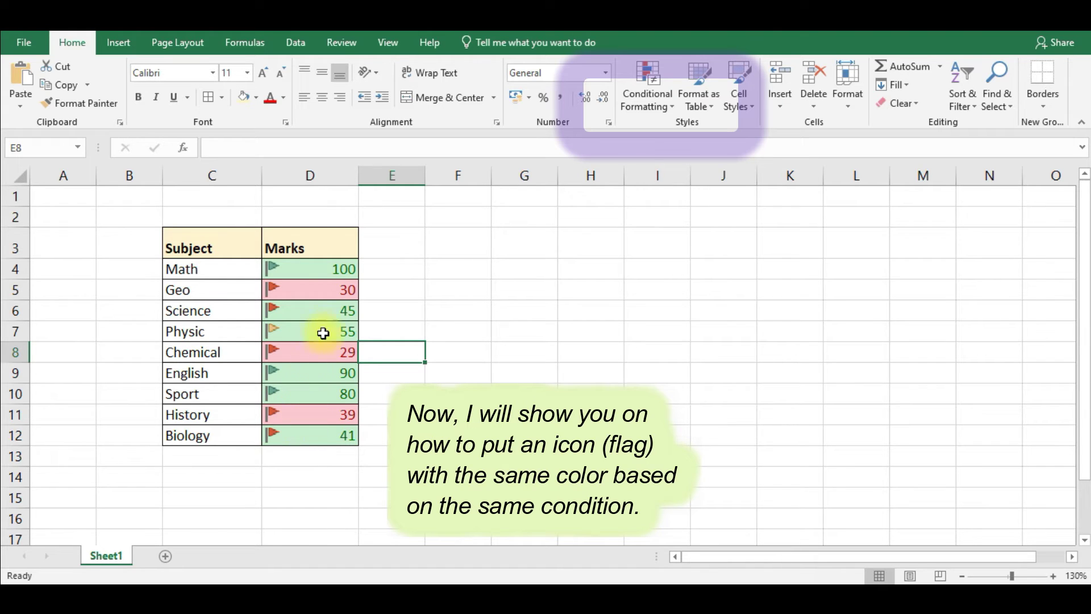
- Reselect the marks in D4:D12 for further conditional formatting
{"action": "left_click", "coordinate": [312, 269]}
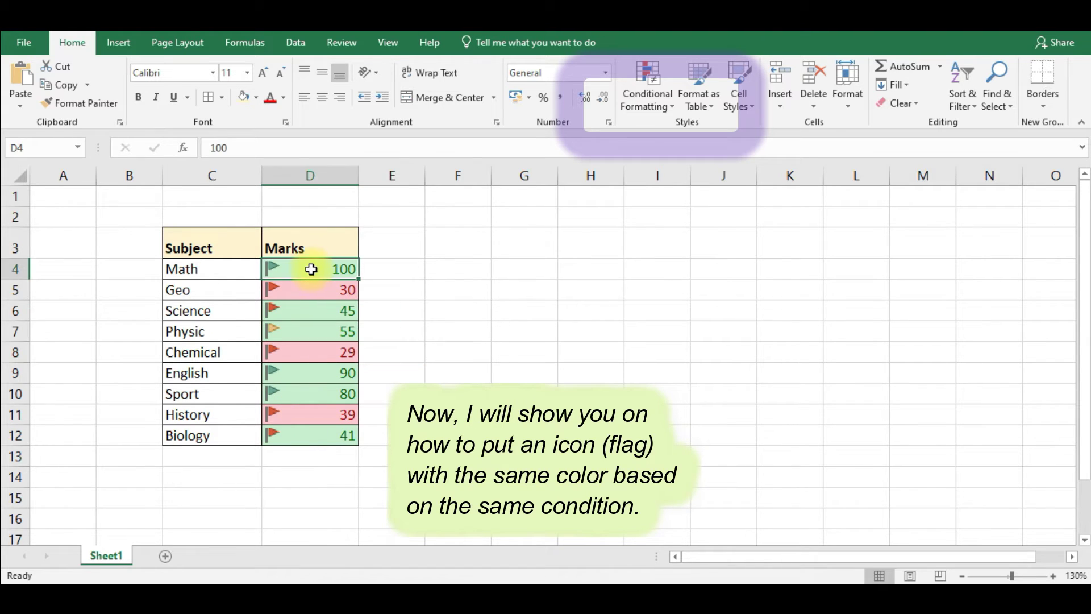
{"action": "right_click", "coordinate": [304, 268]}
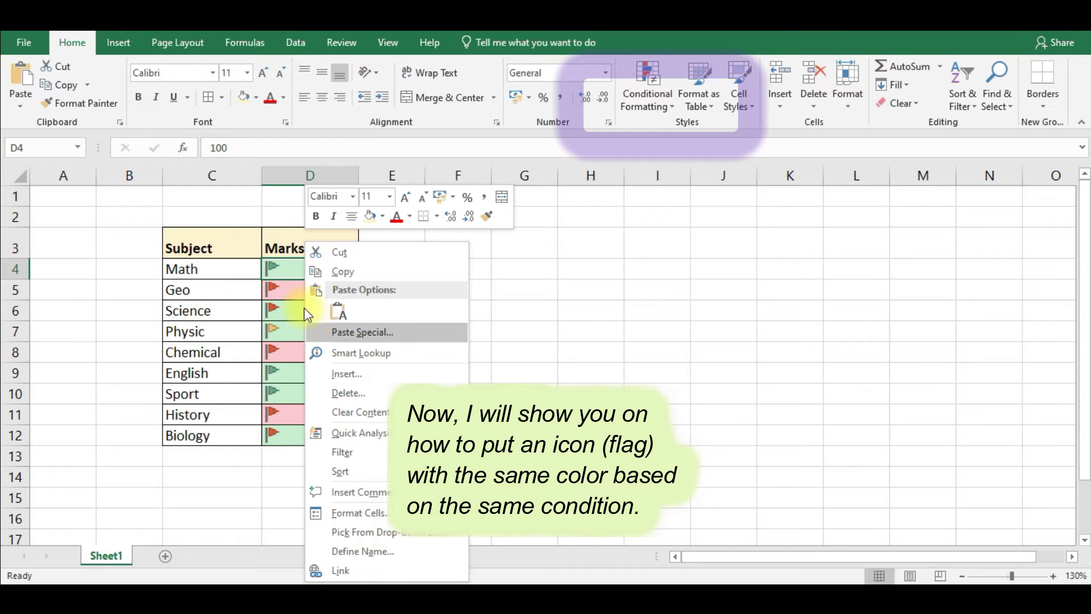
{"action": "key", "text": "Escape"}
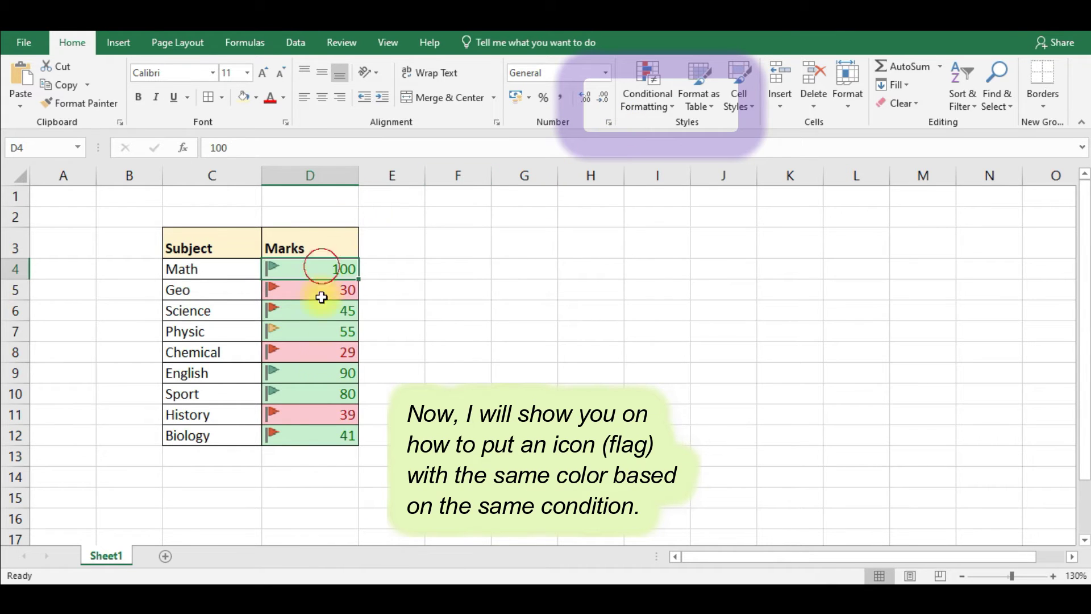
{"action": "left_click_drag", "start_coordinate": [318, 269], "coordinate": [324, 436]}
{"action": "left_click", "coordinate": [670, 113]}
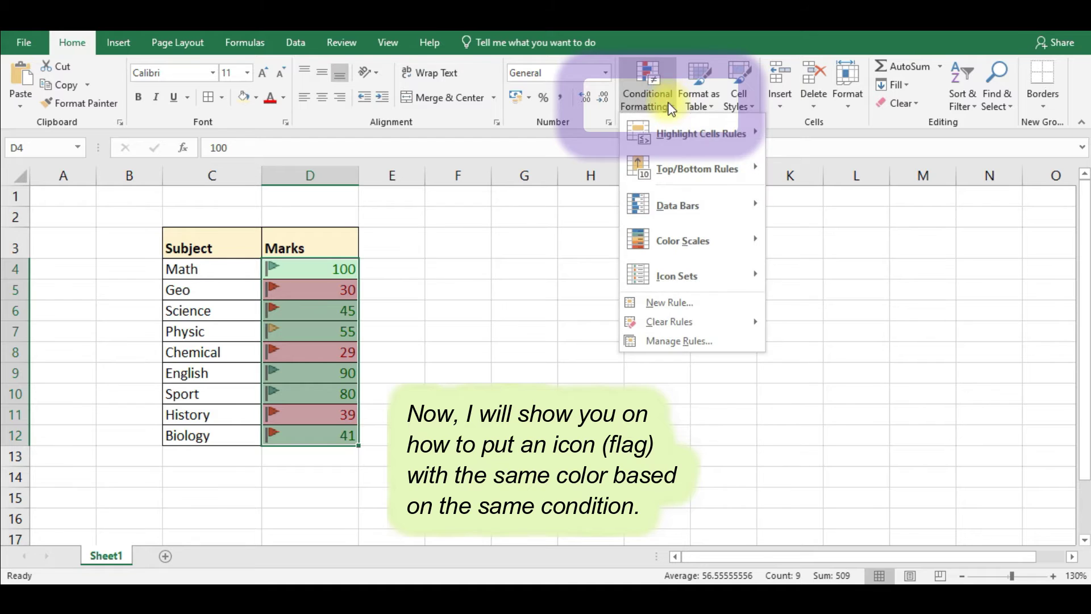
- Edit the Icon Set rule, replacing the 67 threshold with 40
{"action": "left_click", "coordinate": [679, 341]}
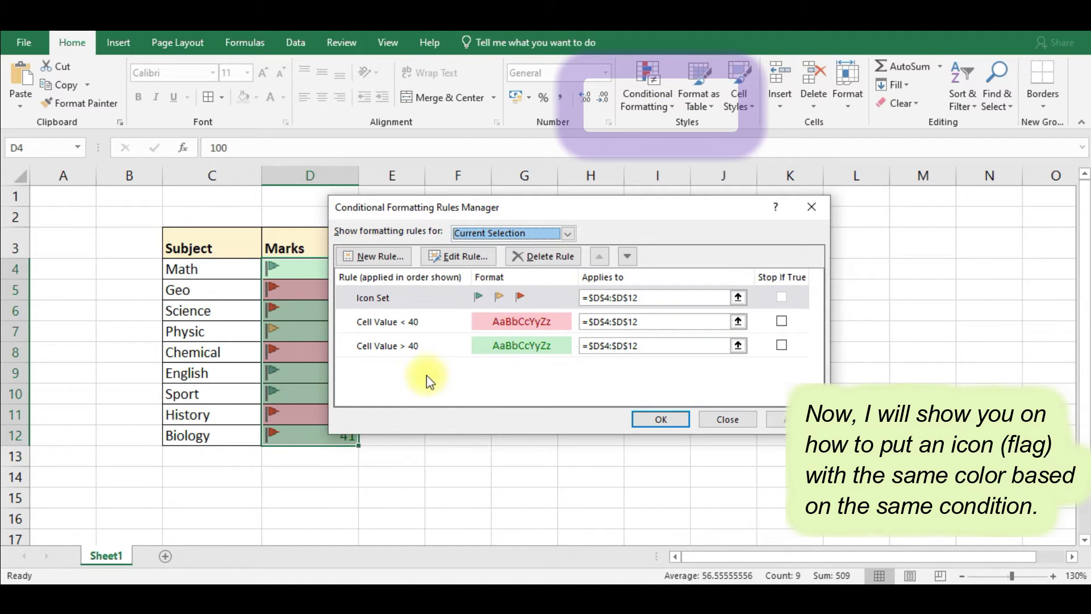
{"action": "left_click", "coordinate": [478, 302]}
{"action": "double_click", "coordinate": [446, 298]}
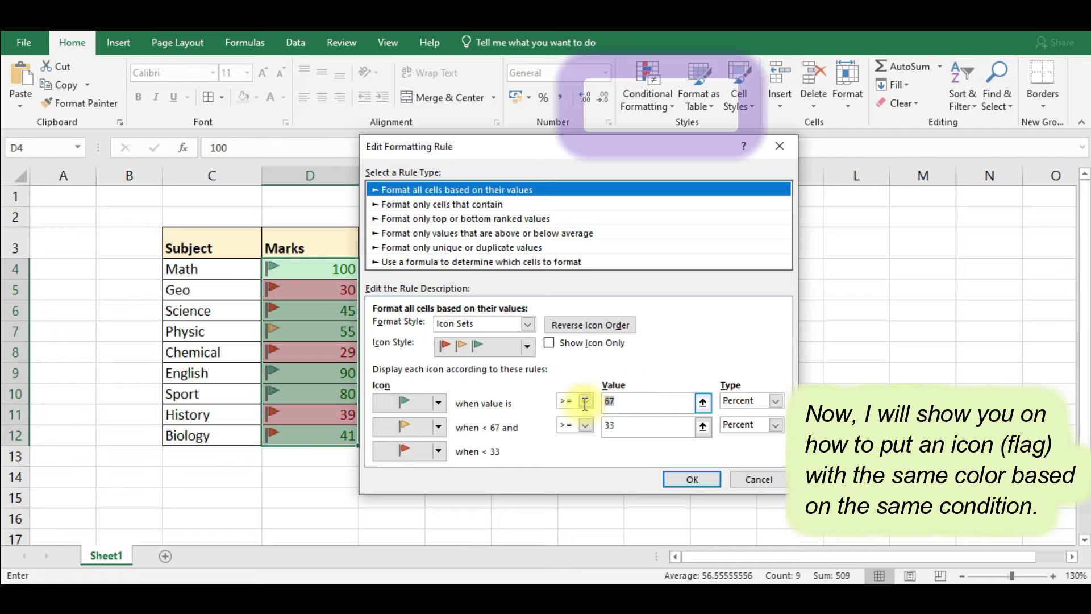
{"action": "left_click_drag", "start_coordinate": [628, 401], "coordinate": [583, 405]}
{"action": "type", "text": "4"}
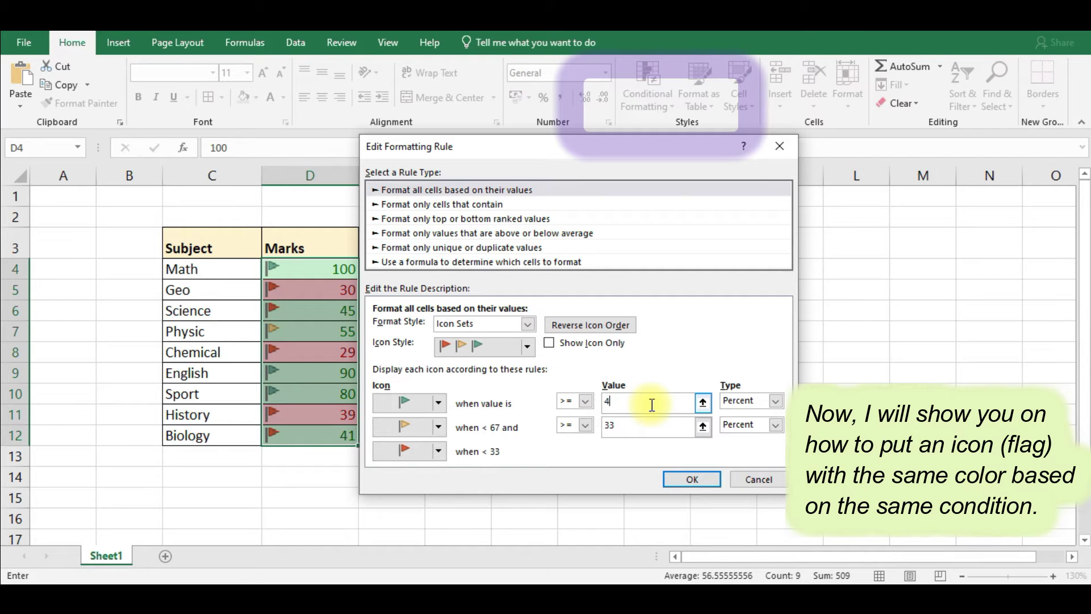
{"action": "type", "text": "0"}
{"action": "left_click_drag", "start_coordinate": [670, 432], "coordinate": [584, 437]}
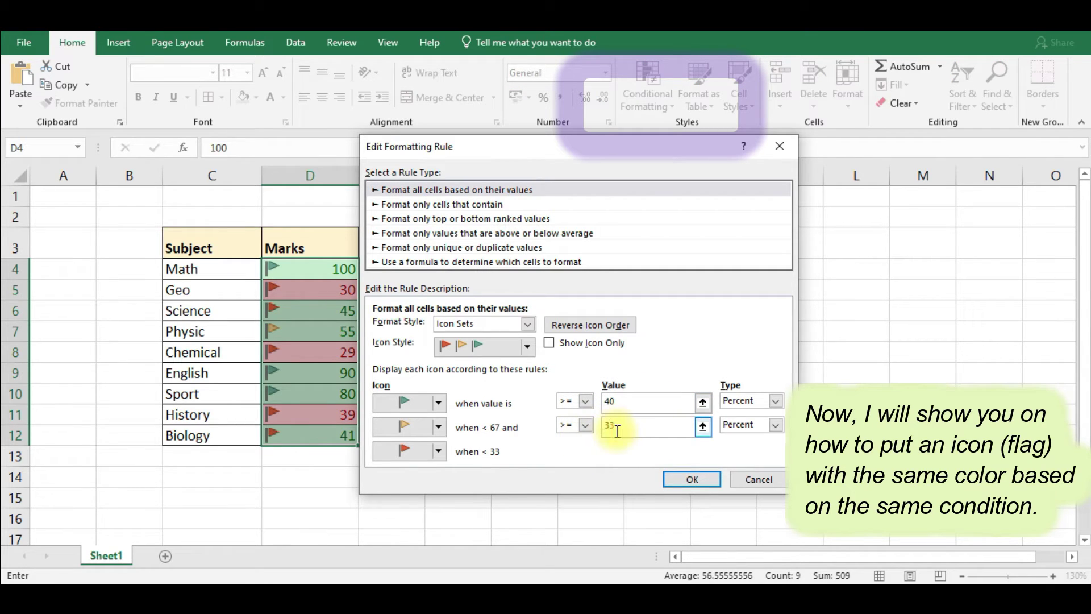
{"action": "left_click_drag", "start_coordinate": [632, 427], "coordinate": [575, 434]}
- Give the middle band a red flag at 40 and the lowest band No Cell Icon
{"action": "left_click", "coordinate": [438, 427]}
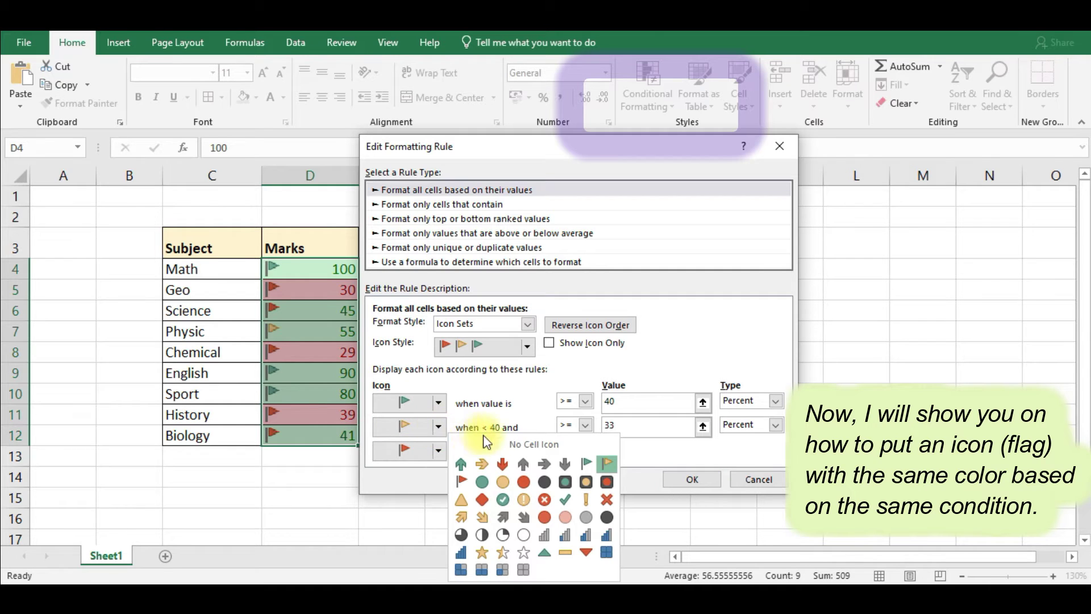
{"action": "left_click", "coordinate": [519, 444]}
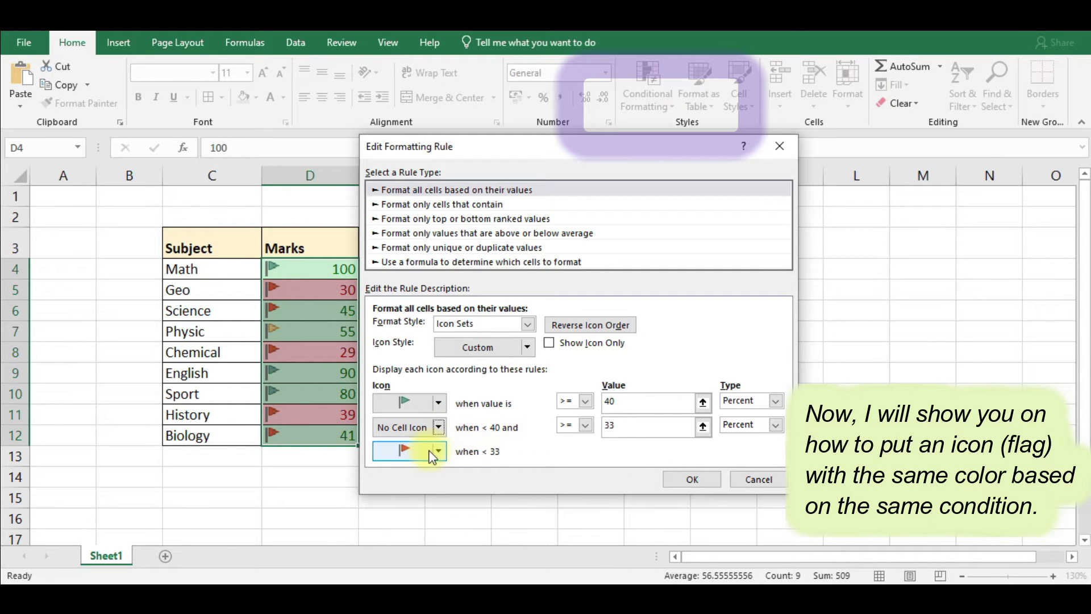
{"action": "left_click", "coordinate": [439, 427]}
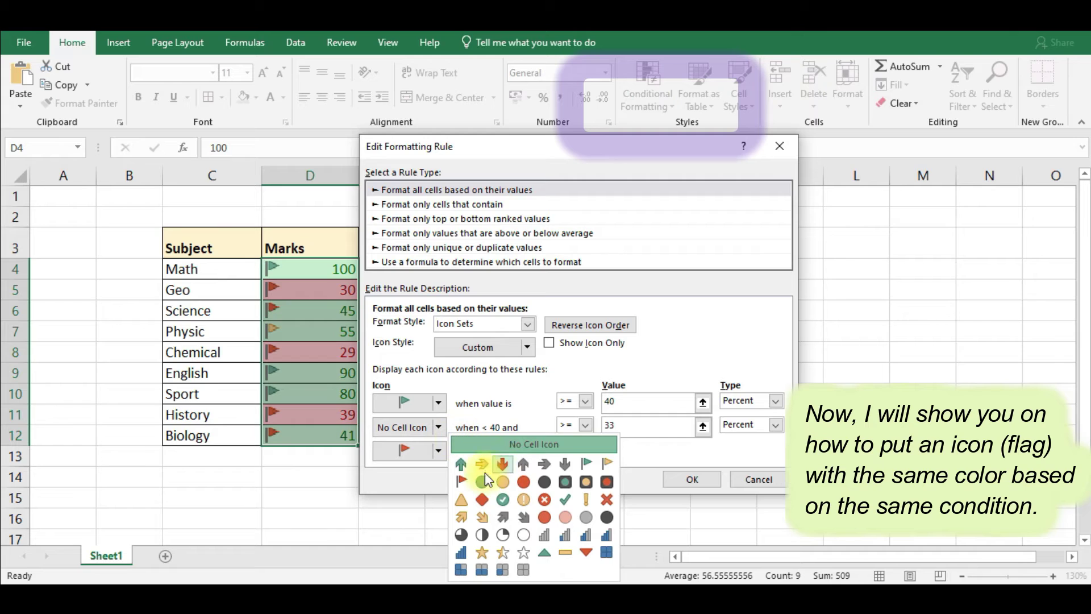
{"action": "left_click", "coordinate": [461, 481]}
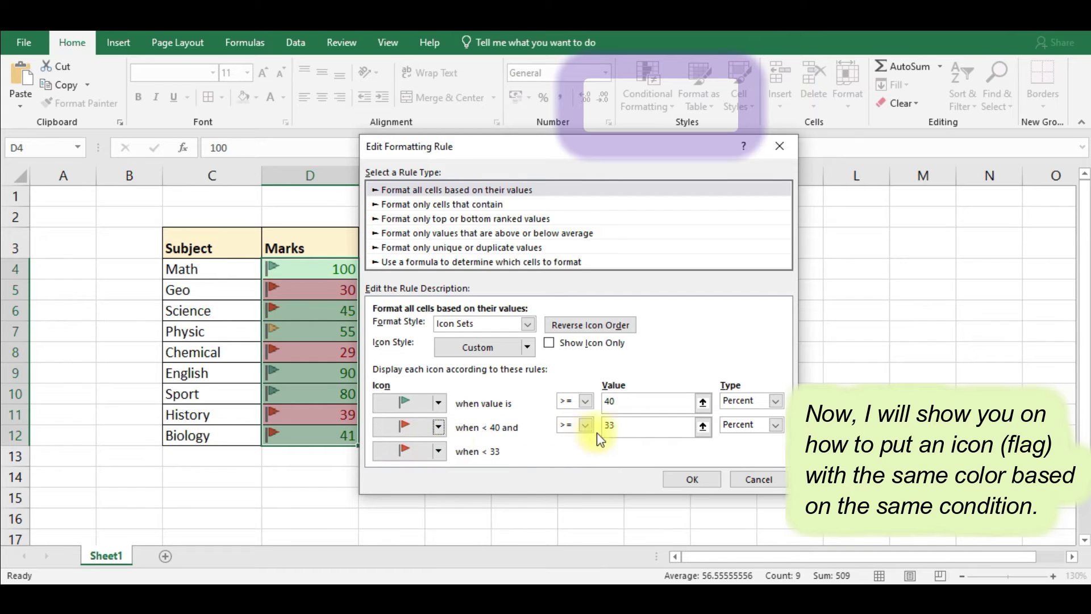
{"action": "double_click", "coordinate": [629, 429]}
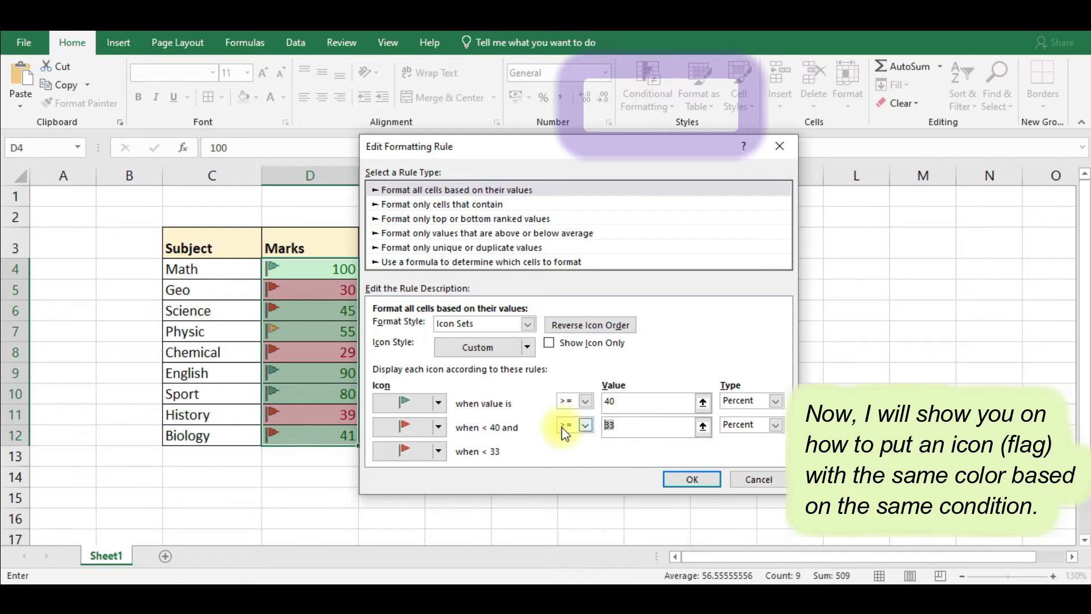
{"action": "type", "text": "40"}
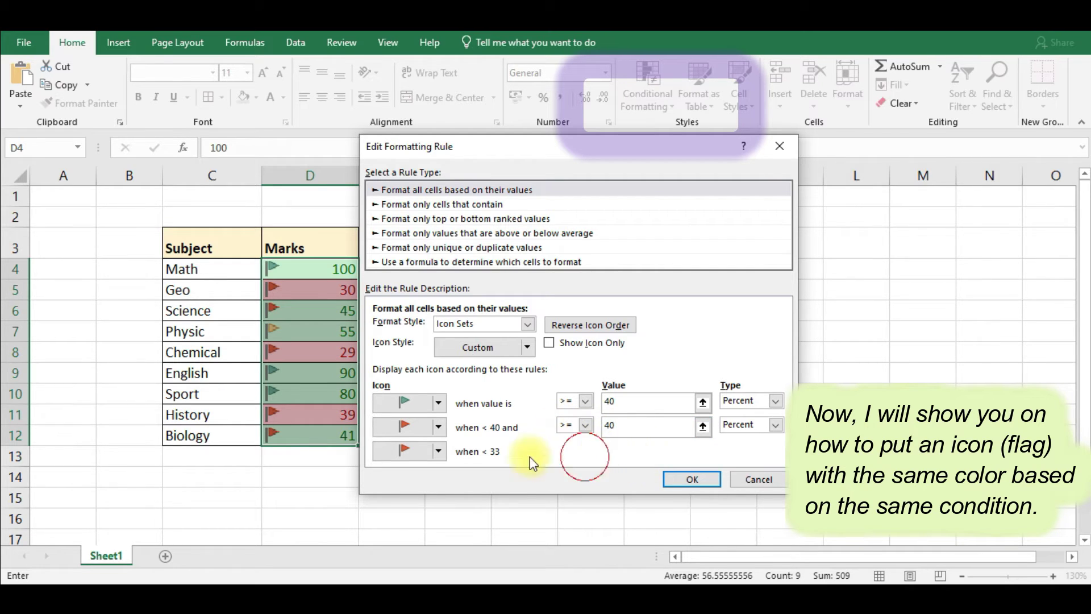
{"action": "left_click", "coordinate": [438, 452]}
{"action": "left_click", "coordinate": [515, 445]}
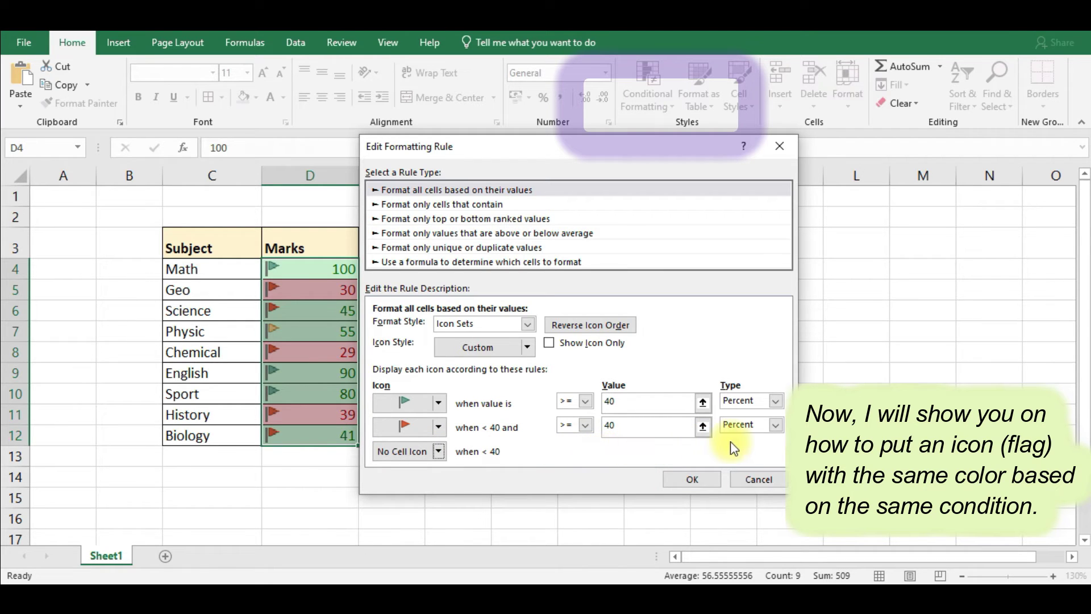
- Apply the edited icon rule, close the Rules Manager, and reselect D4:D12
{"action": "left_click", "coordinate": [688, 479]}
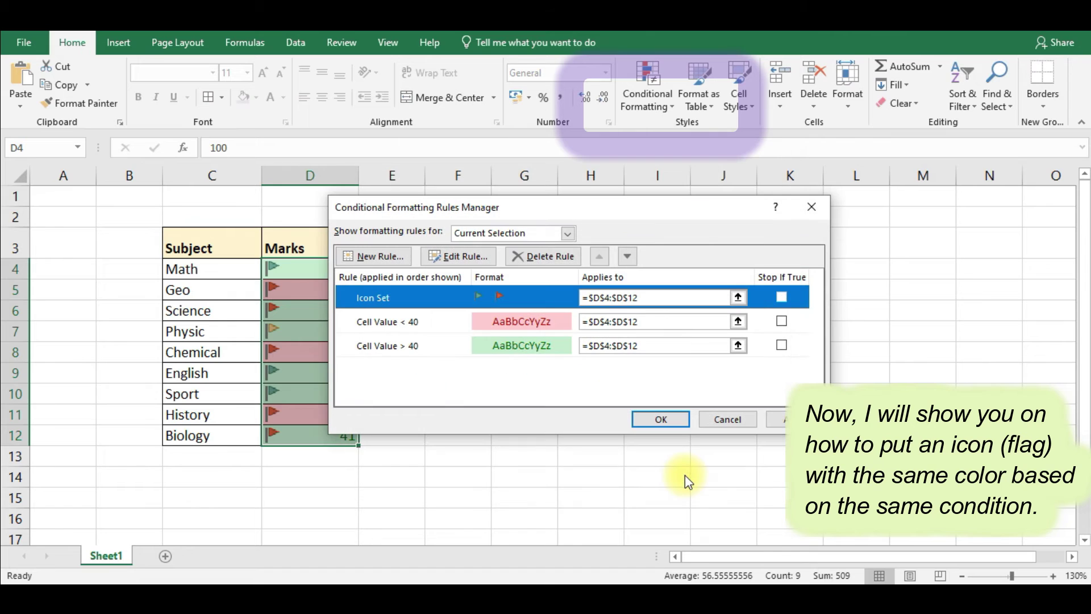
{"action": "left_click", "coordinate": [774, 419]}
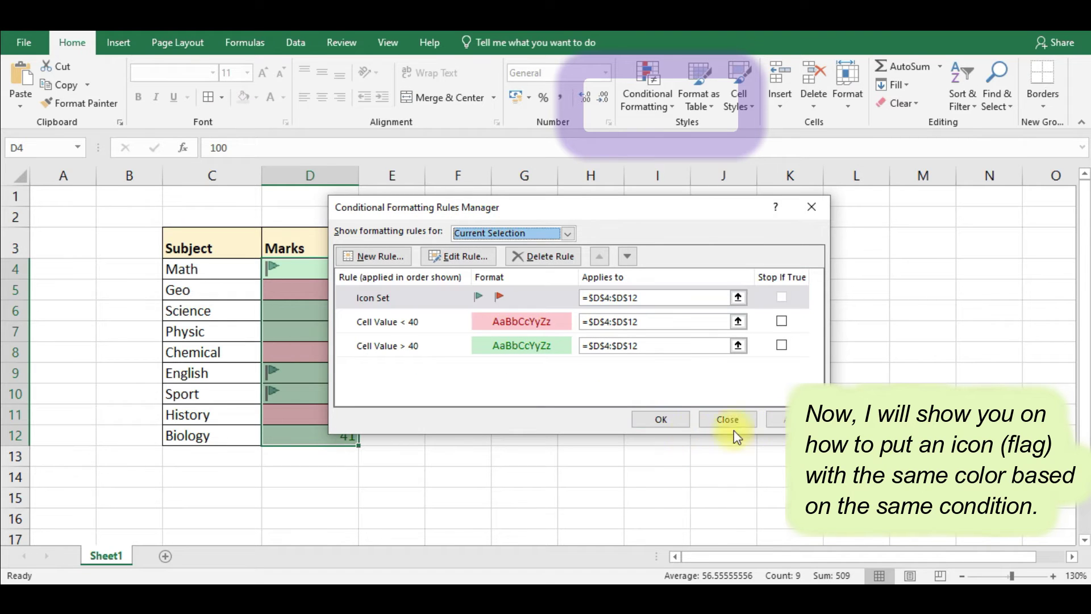
{"action": "left_click", "coordinate": [656, 419]}
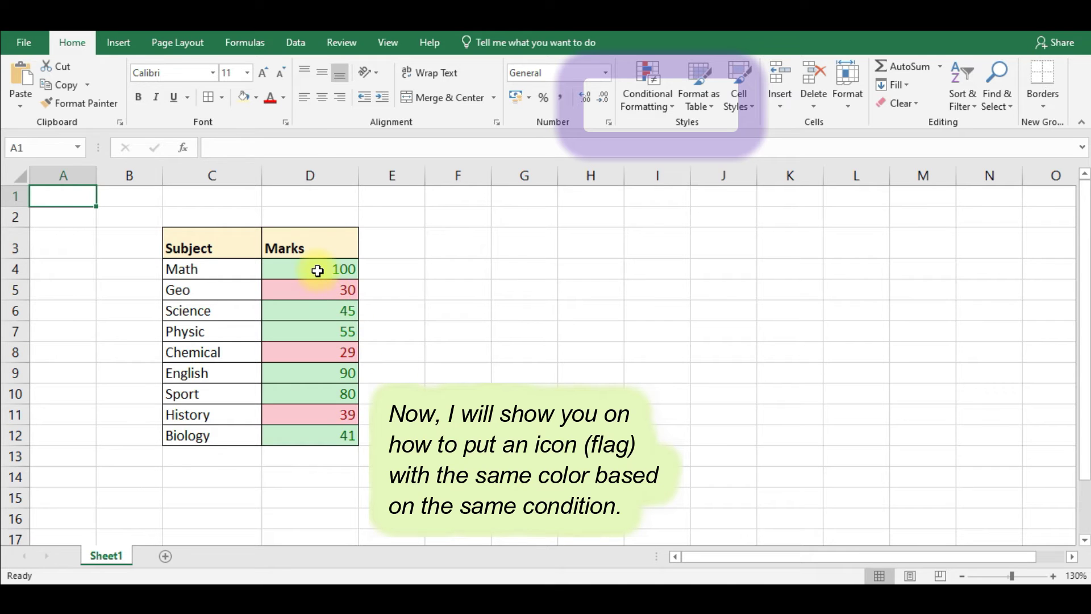
{"action": "left_click_drag", "start_coordinate": [319, 268], "coordinate": [331, 433]}
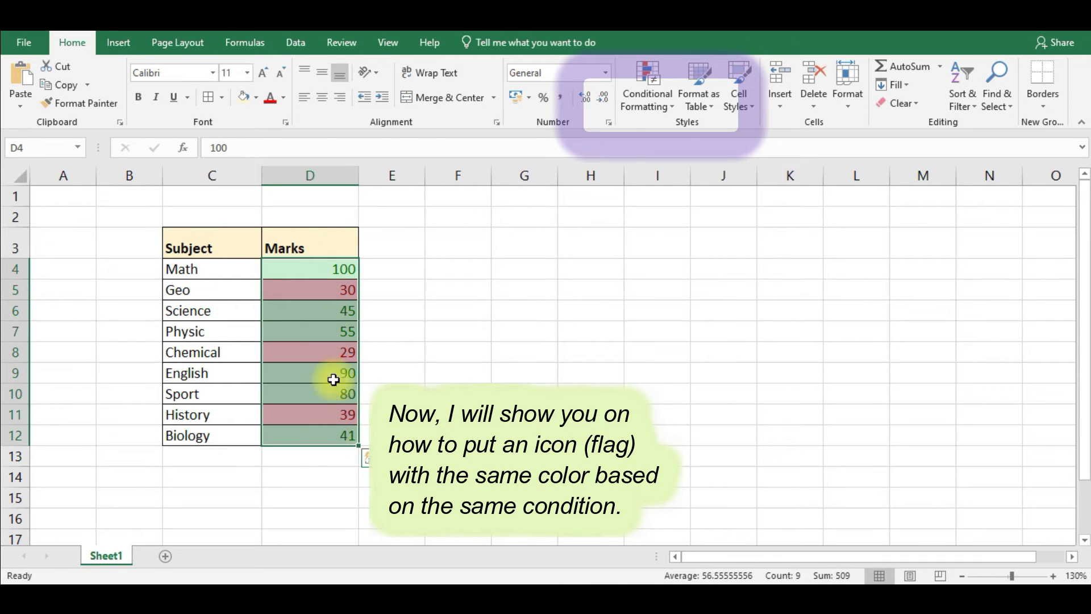
{"action": "left_click", "coordinate": [648, 100]}
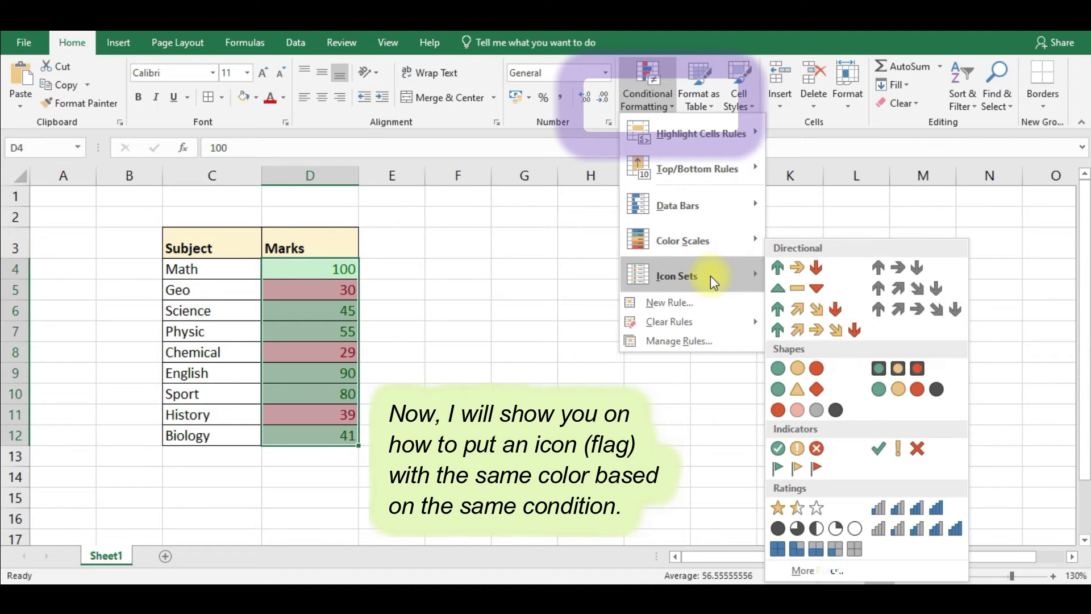
{"action": "mouse_move", "coordinate": [670, 323]}
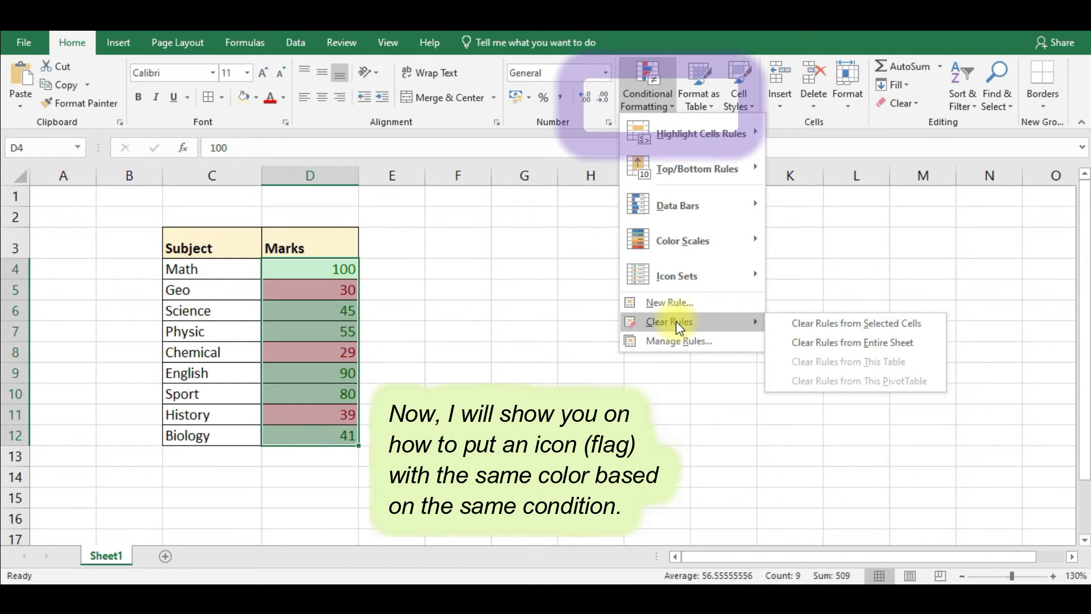
- Clear the old conditional formatting and apply the 3 Flags icon set to marks D4:D12
{"action": "left_click", "coordinate": [864, 324]}
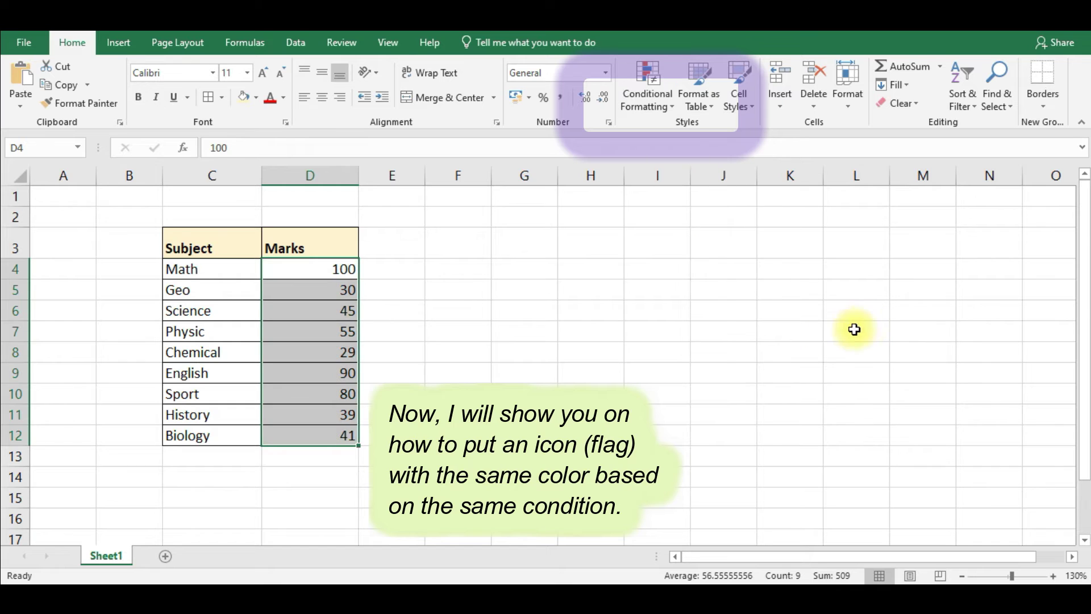
{"action": "left_click", "coordinate": [337, 249]}
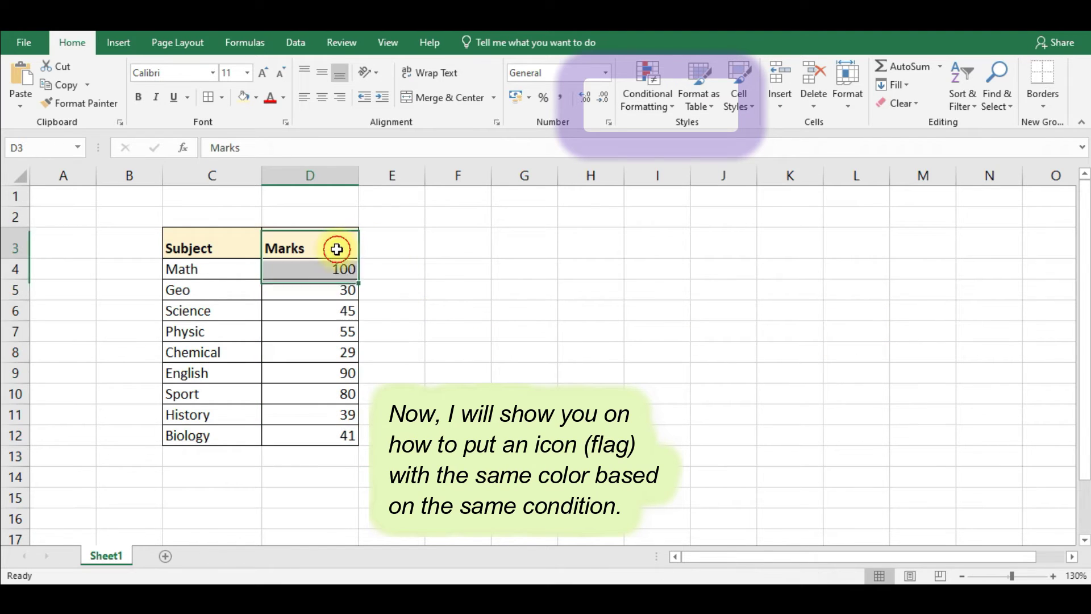
{"action": "left_click_drag", "start_coordinate": [337, 249], "coordinate": [337, 250]}
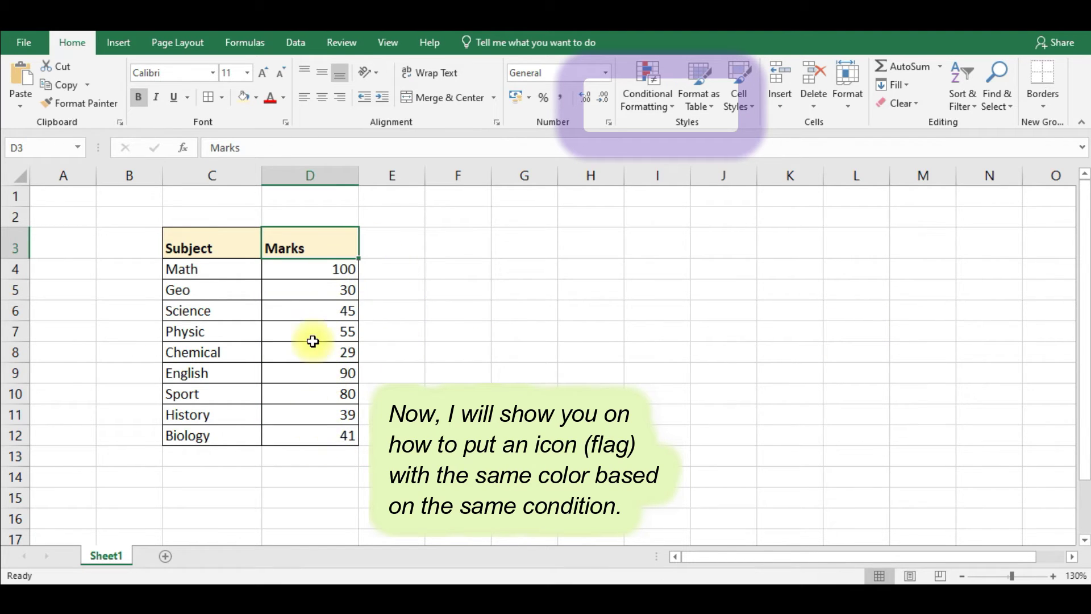
{"action": "left_click_drag", "start_coordinate": [291, 272], "coordinate": [309, 435]}
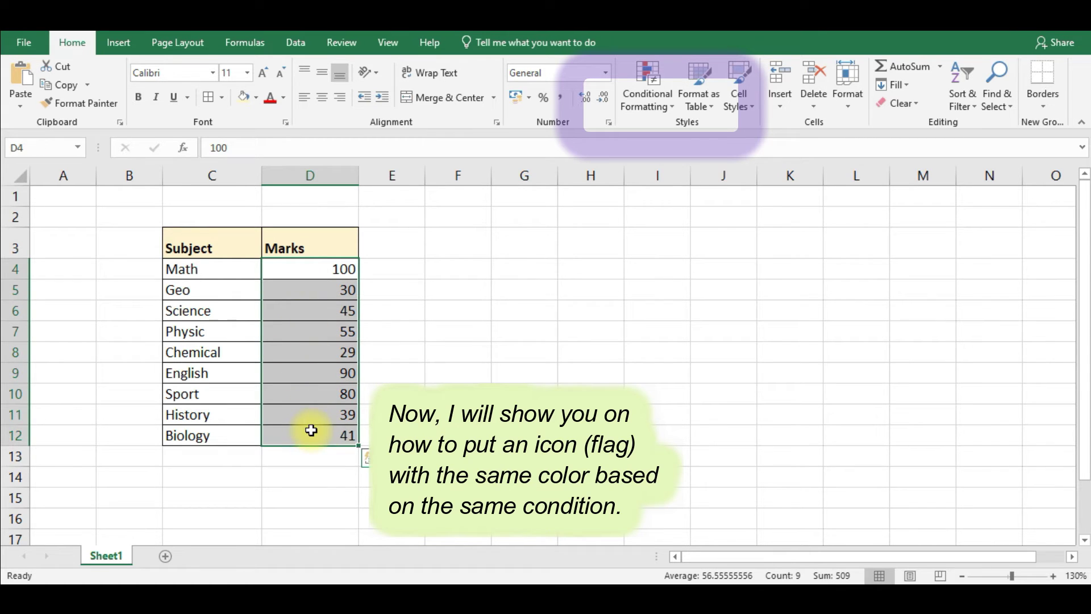
{"action": "left_click", "coordinate": [666, 107]}
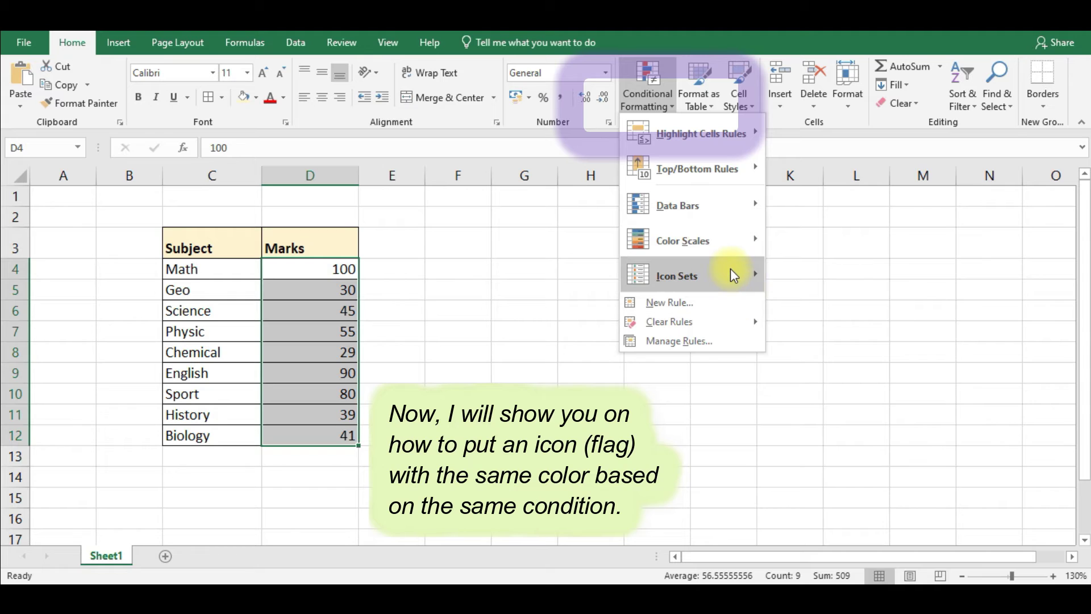
{"action": "mouse_move", "coordinate": [690, 275]}
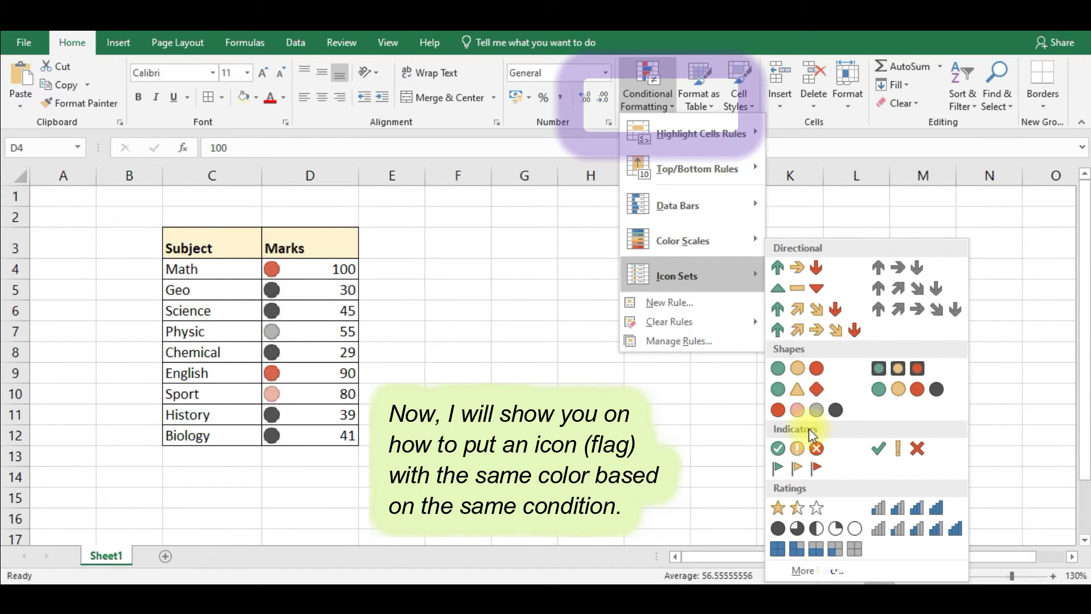
{"action": "left_click", "coordinate": [808, 468]}
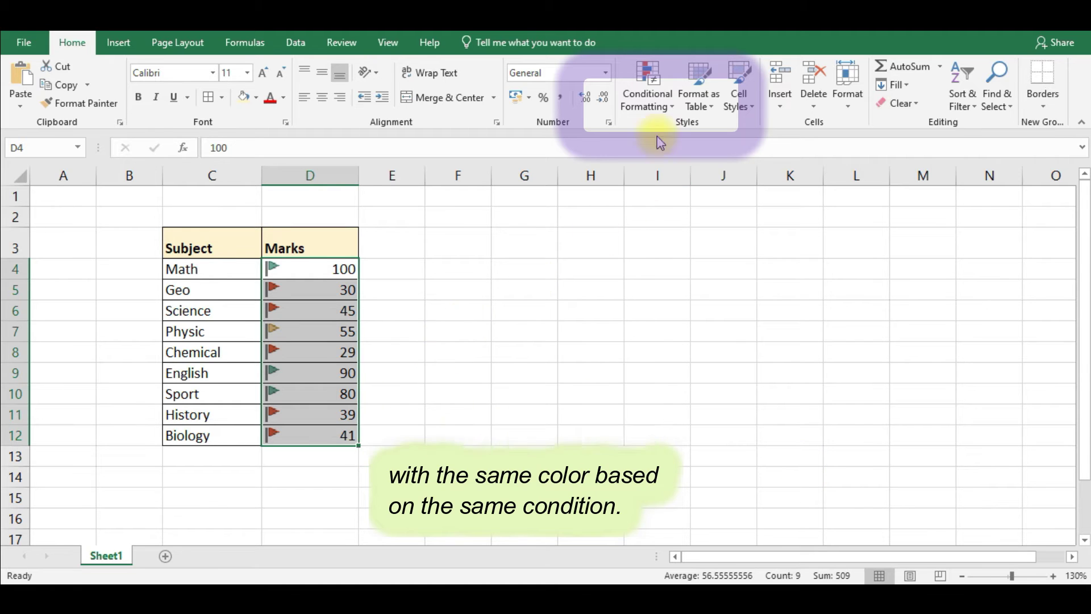
- Edit the Icon Set rule so the middle icon is a red flag and the lowest shows no icon
{"action": "left_click", "coordinate": [661, 107]}
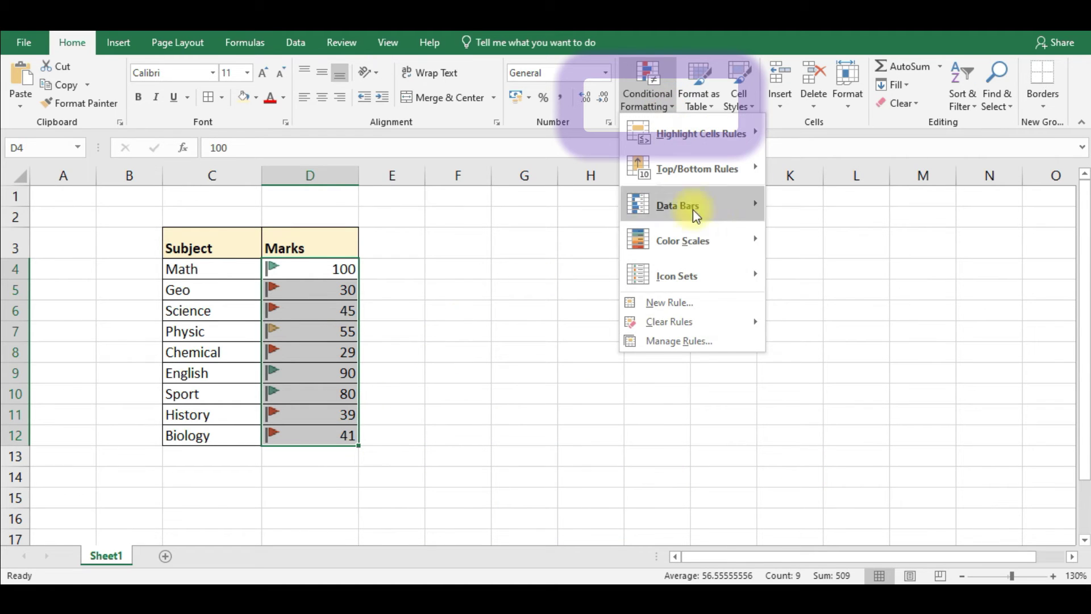
{"action": "left_click", "coordinate": [722, 344]}
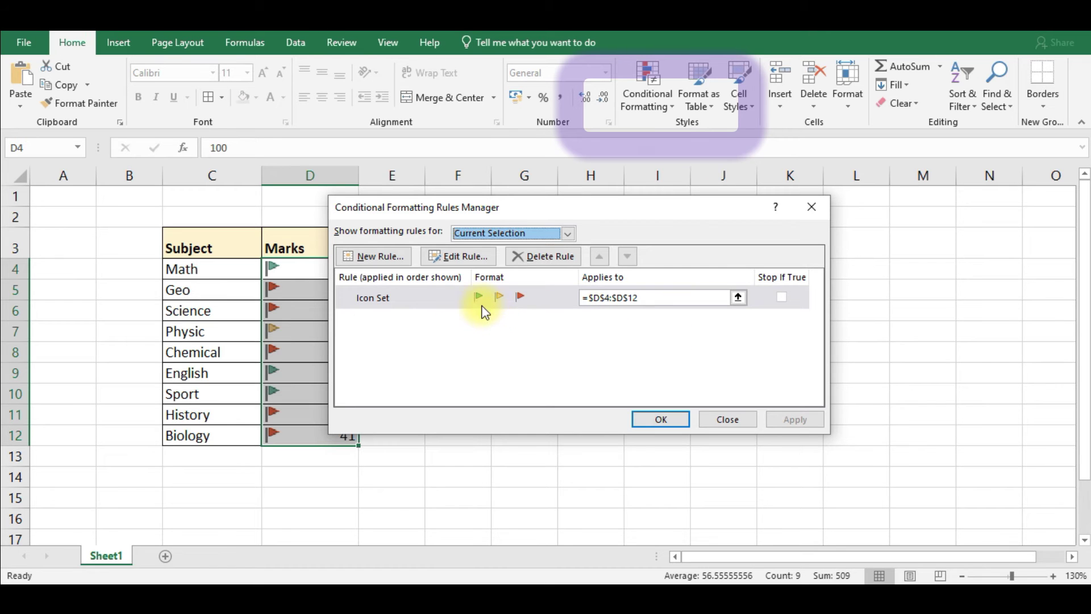
{"action": "double_click", "coordinate": [449, 301]}
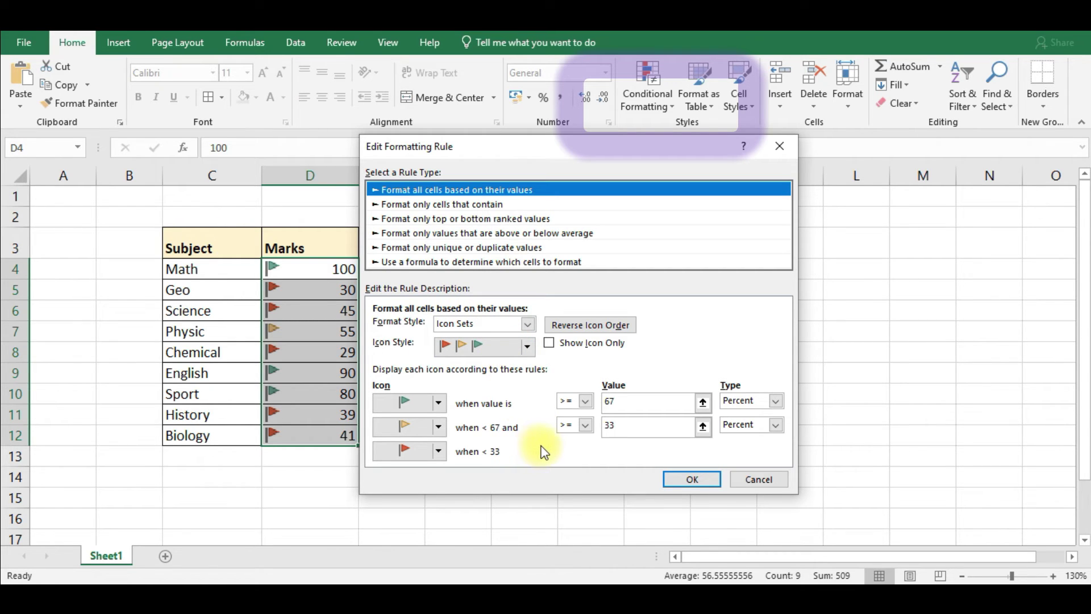
{"action": "left_click", "coordinate": [439, 427]}
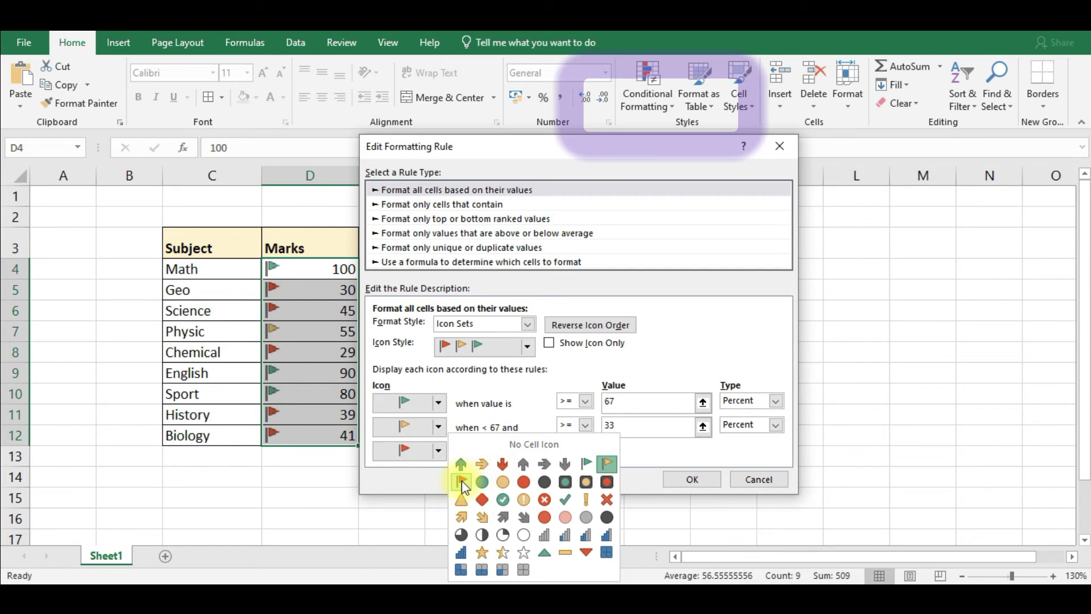
{"action": "left_click", "coordinate": [461, 482]}
{"action": "left_click", "coordinate": [438, 450]}
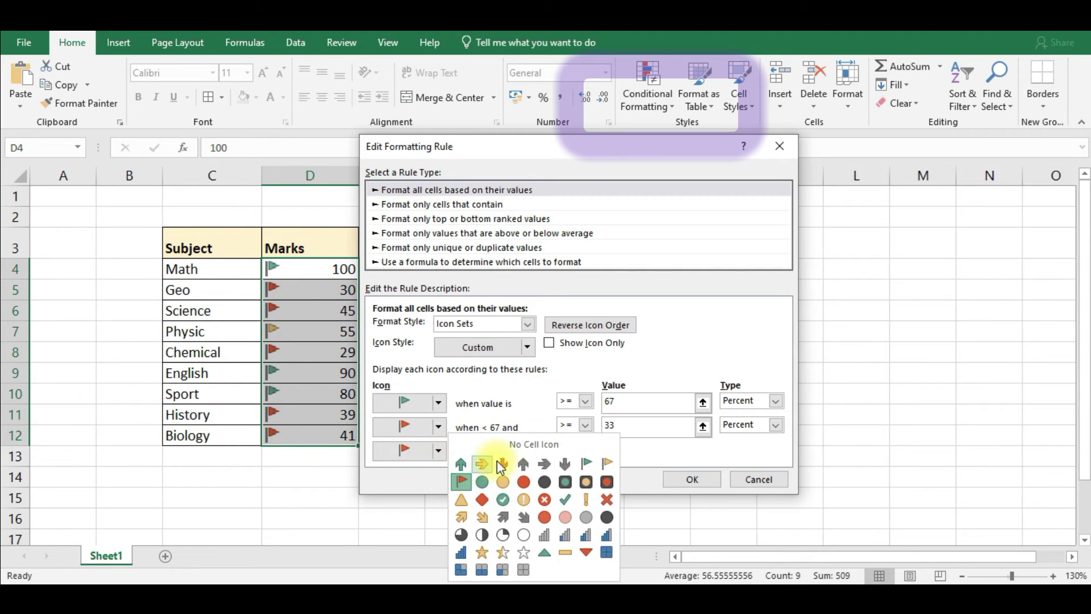
{"action": "left_click", "coordinate": [544, 449]}
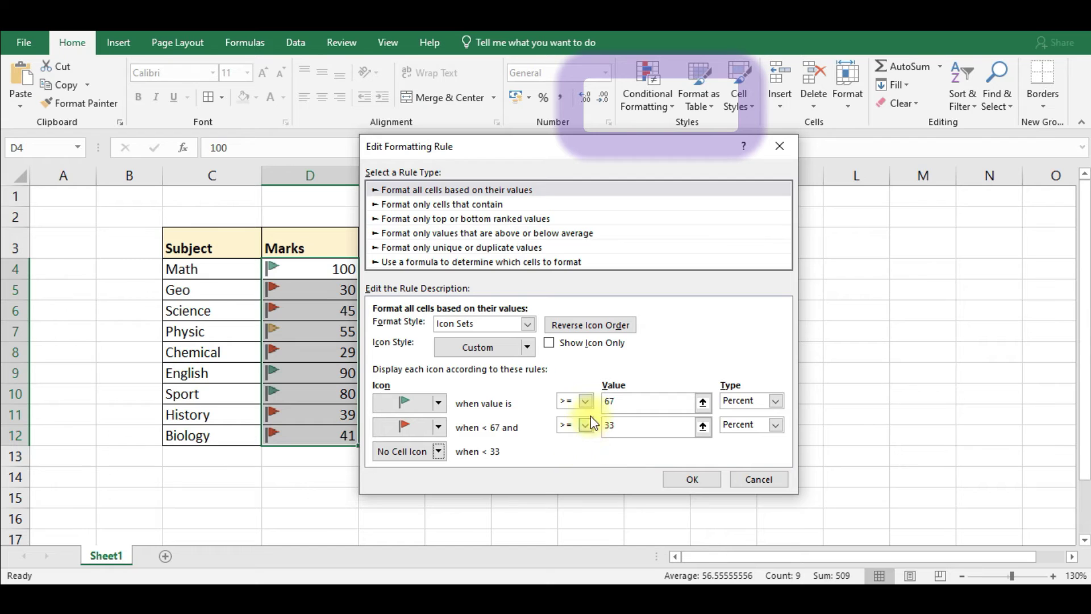
- Set the flag thresholds to 40 and 0 percent and apply the rule
{"action": "left_click_drag", "start_coordinate": [626, 405], "coordinate": [592, 405]}
{"action": "type", "text": "0"}
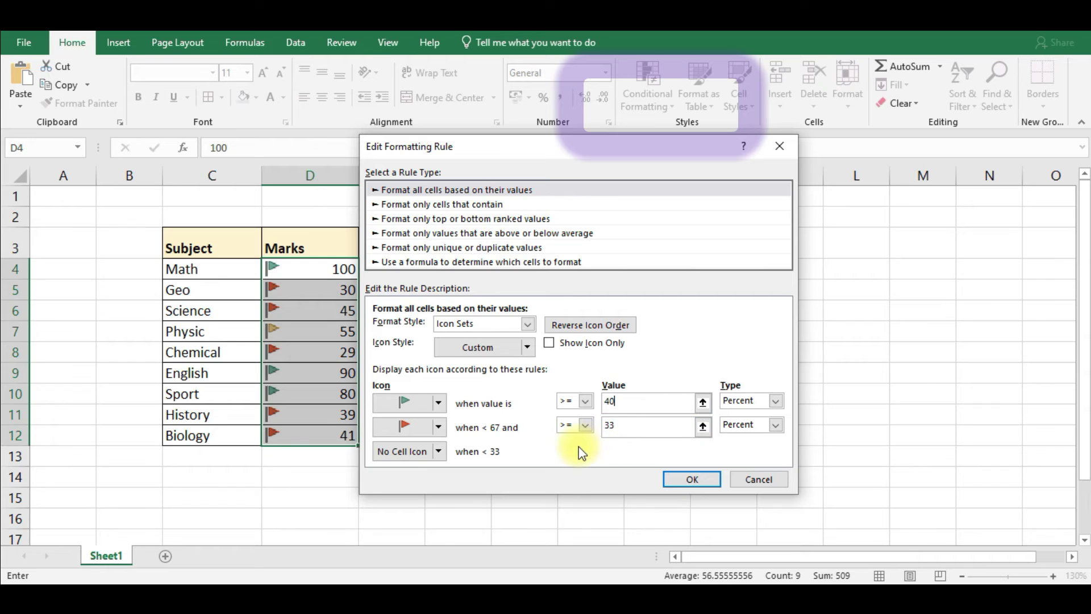
{"action": "left_click", "coordinate": [631, 426]}
{"action": "double_click", "coordinate": [620, 426]}
{"action": "type", "text": "0"}
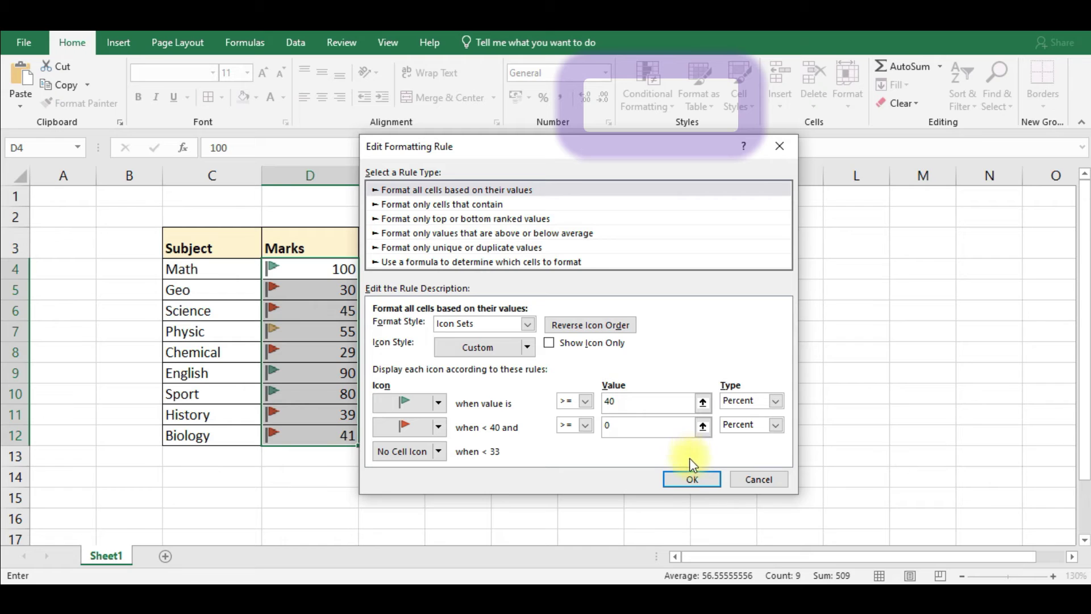
{"action": "left_click", "coordinate": [691, 479]}
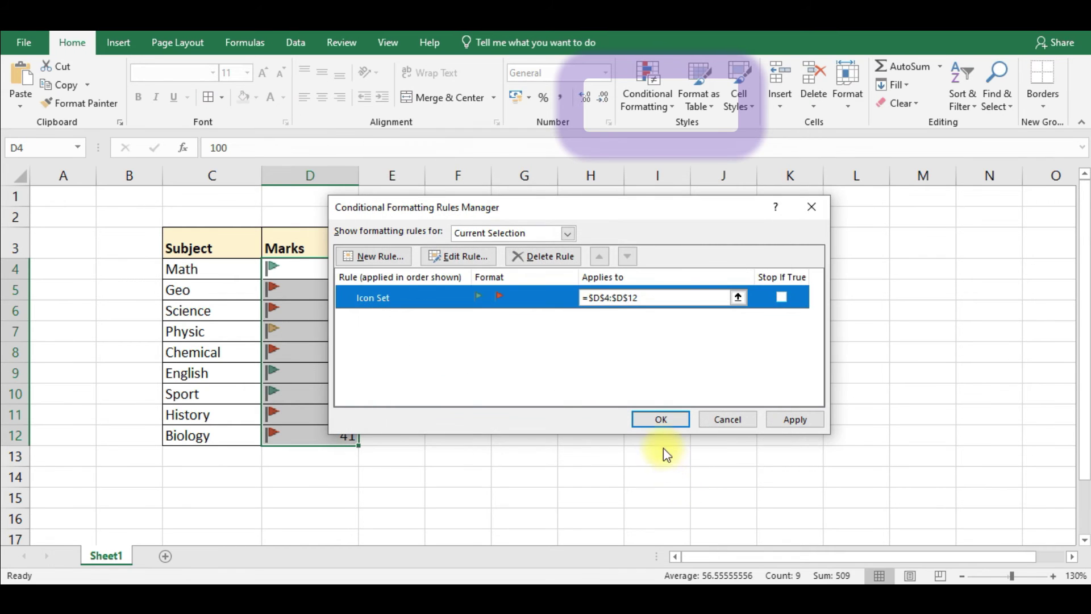
{"action": "left_click", "coordinate": [659, 420]}
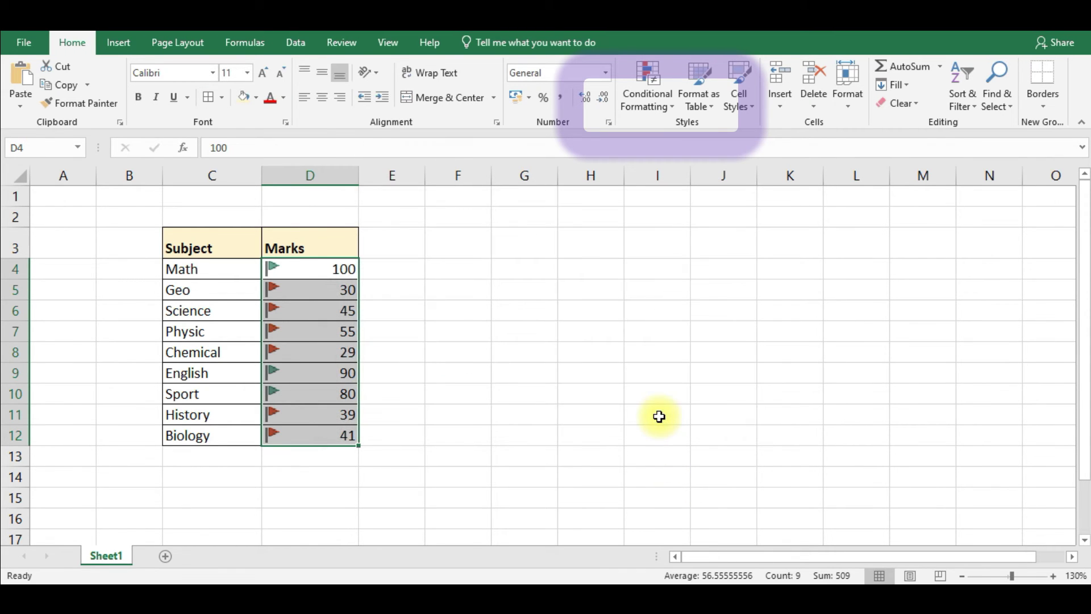
{"action": "left_click", "coordinate": [336, 247]}
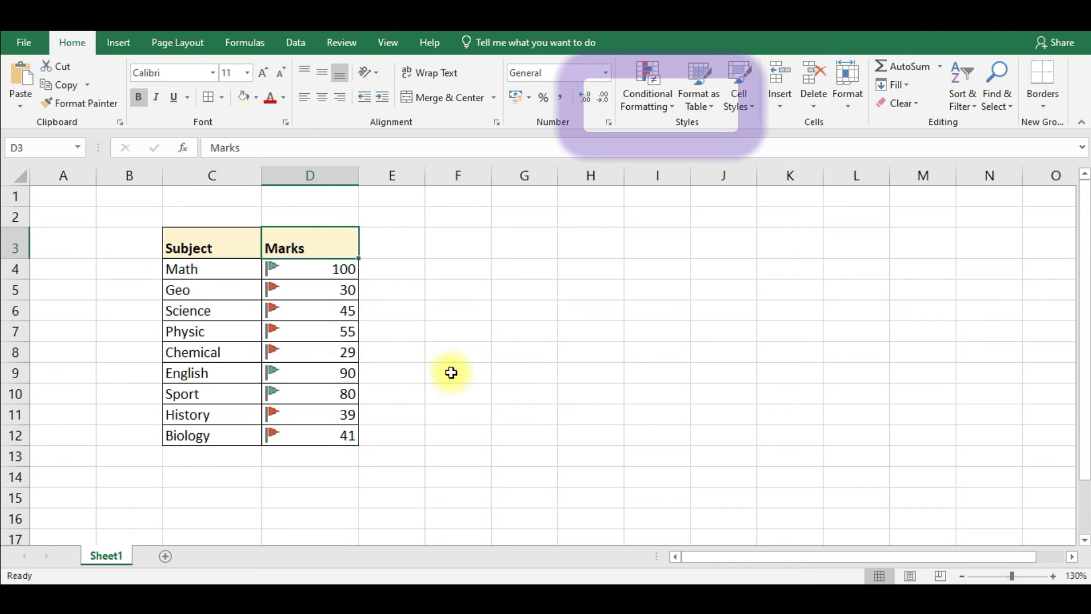
{"action": "left_click", "coordinate": [341, 271]}
{"action": "left_click", "coordinate": [338, 292]}
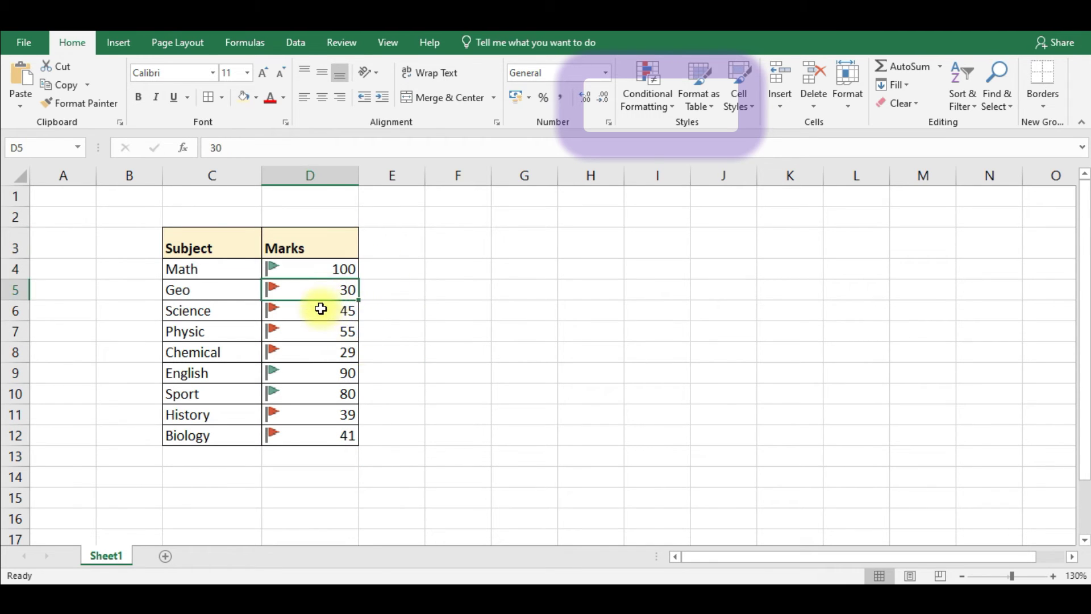
{"action": "left_click", "coordinate": [318, 309]}
{"action": "left_click", "coordinate": [313, 333]}
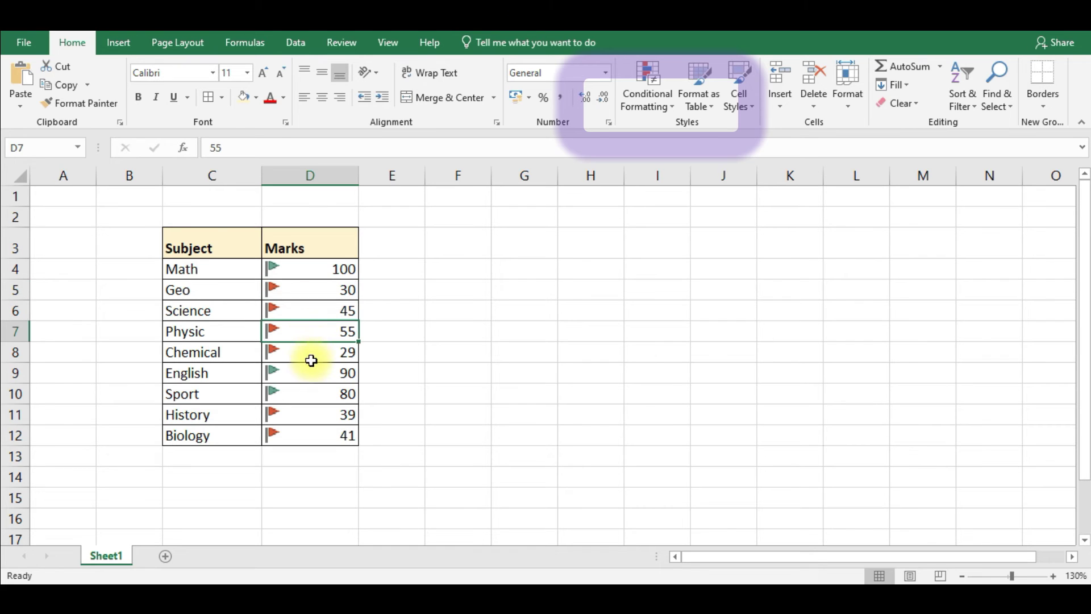
{"action": "left_click", "coordinate": [312, 357]}
{"action": "left_click", "coordinate": [310, 373]}
{"action": "left_click", "coordinate": [306, 396]}
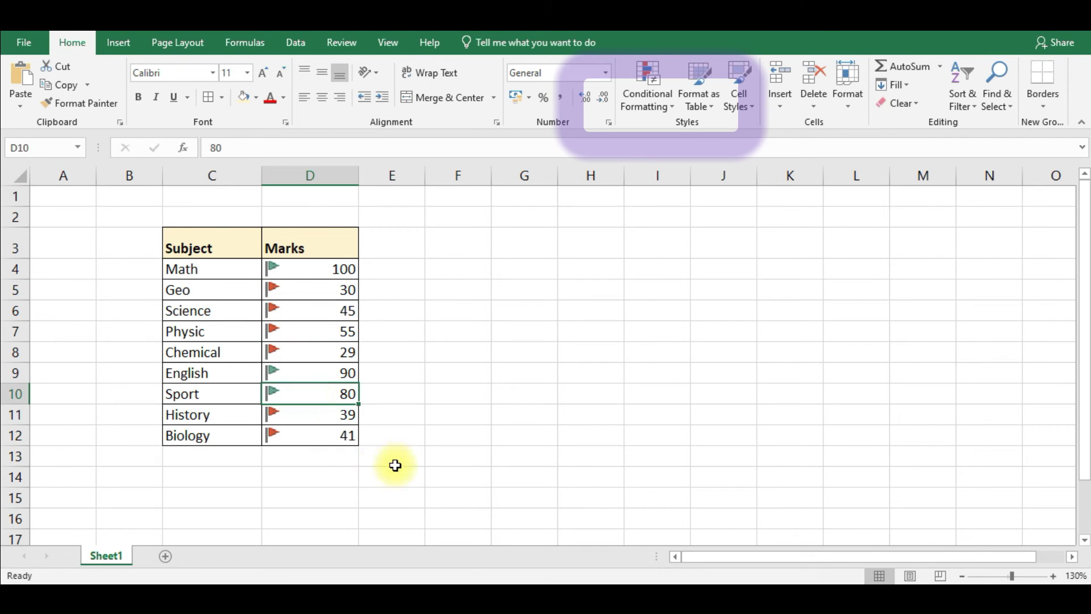
{"action": "left_click", "coordinate": [69, 203]}
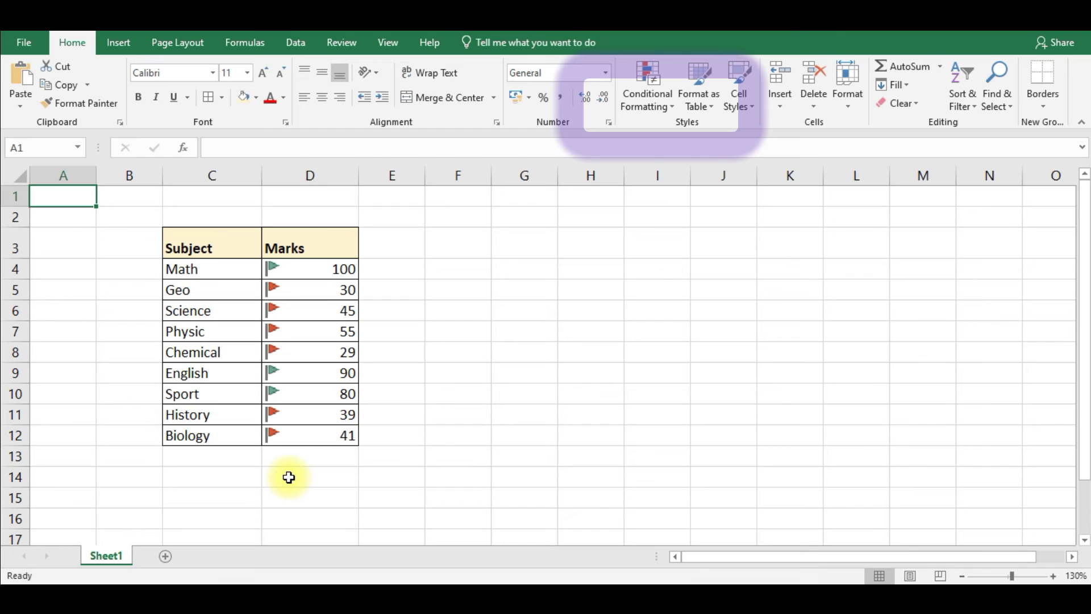
{"action": "left_click_drag", "start_coordinate": [310, 269], "coordinate": [310, 436]}
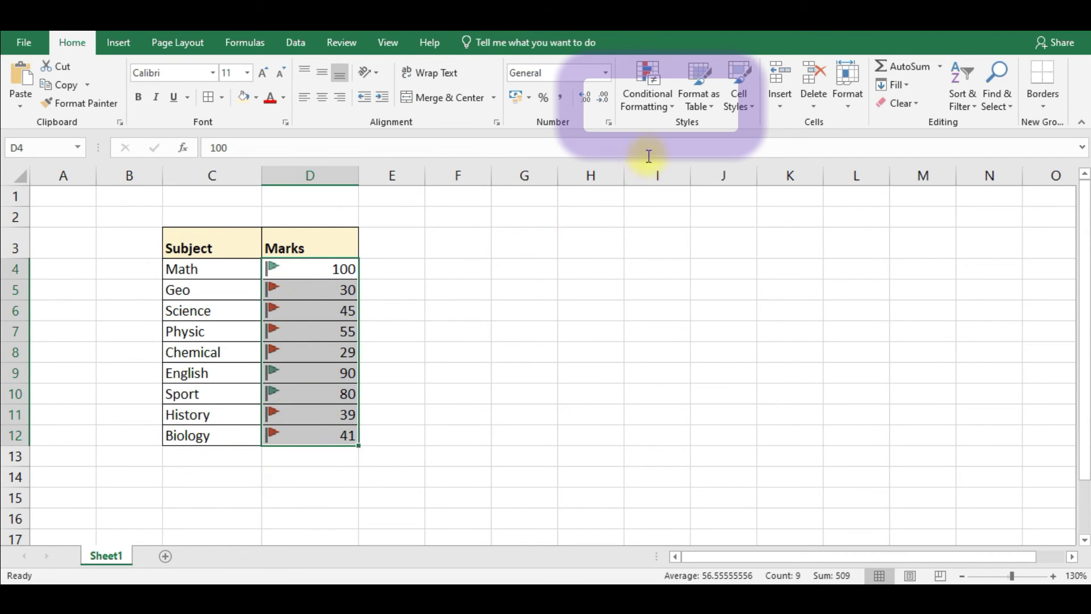
- Change the Marks icon rule's style from flags to 3 Traffic Lights (Unrimmed)
{"action": "left_click", "coordinate": [670, 102]}
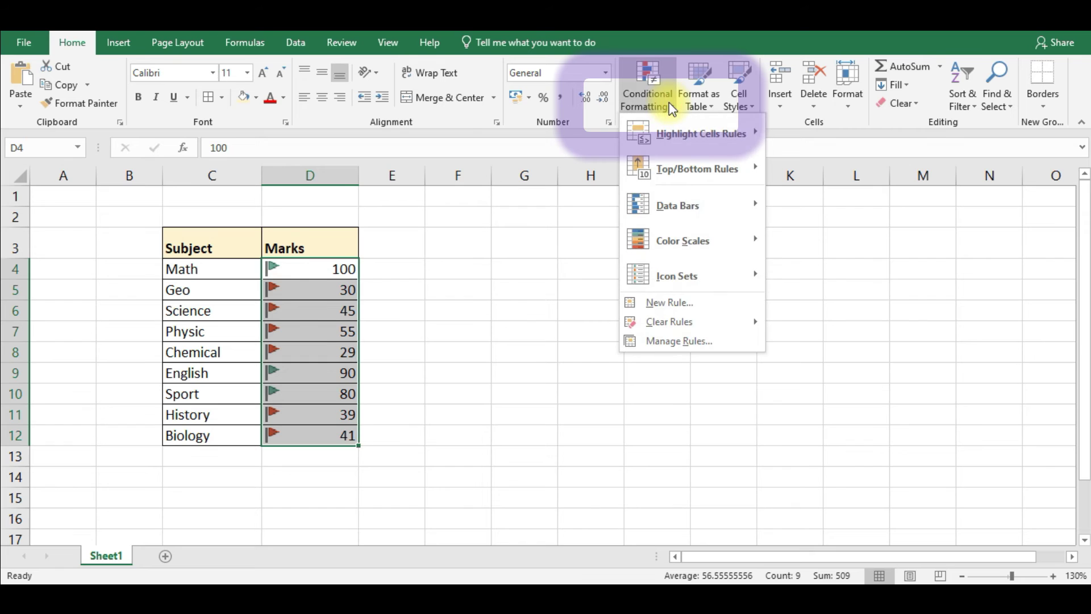
{"action": "left_click", "coordinate": [730, 348]}
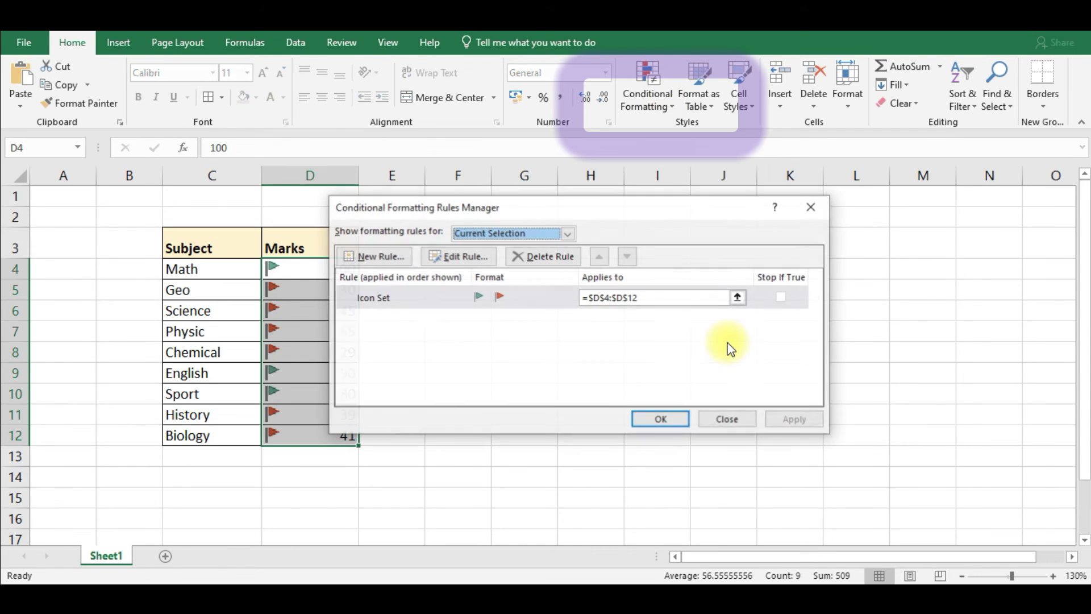
{"action": "left_click", "coordinate": [470, 257]}
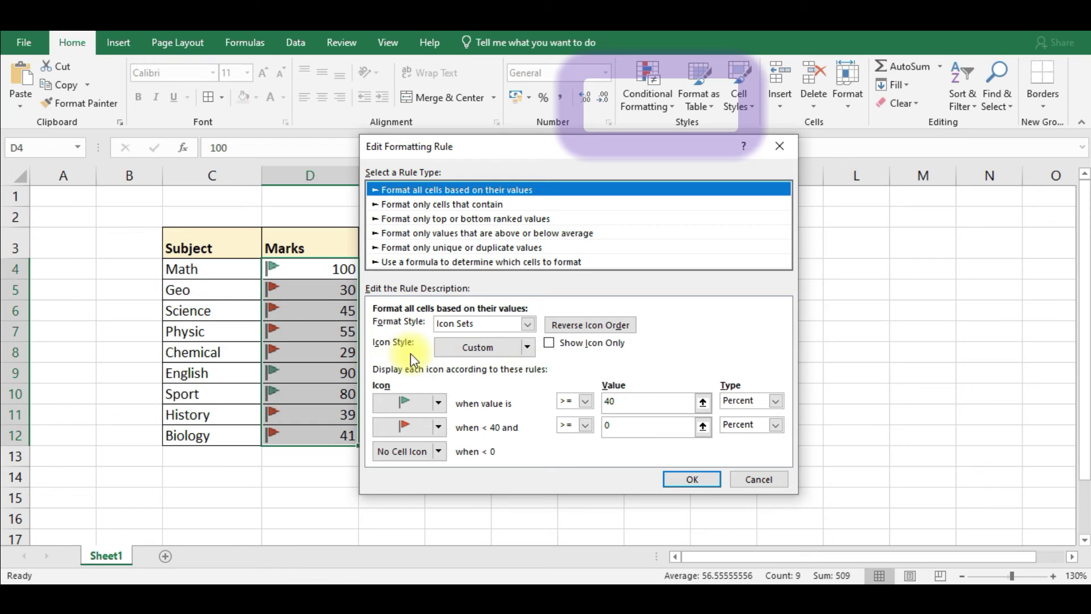
{"action": "left_click", "coordinate": [528, 348]}
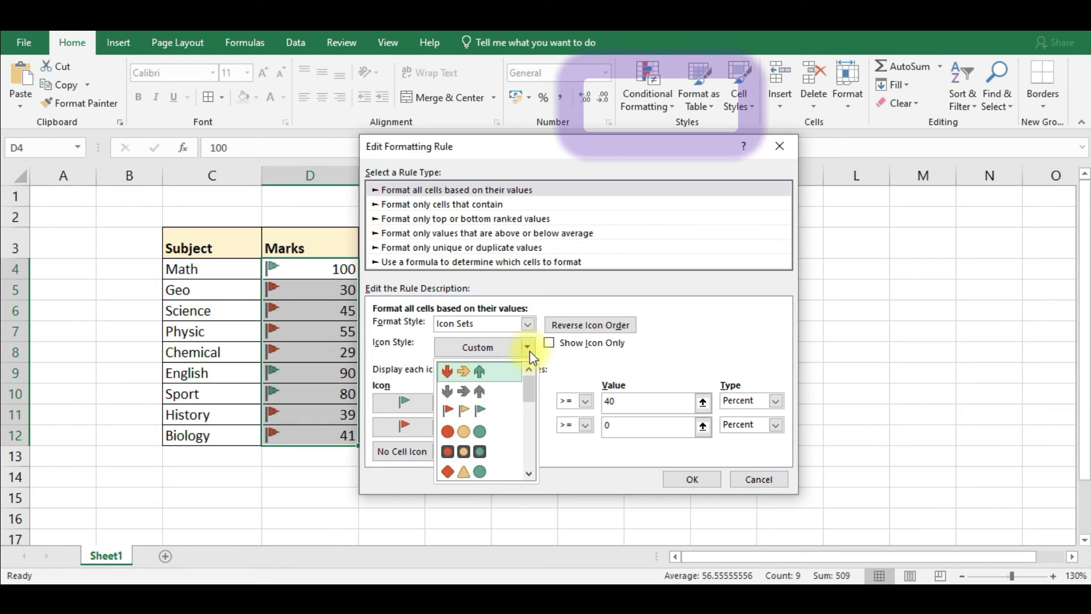
{"action": "left_click_drag", "start_coordinate": [531, 398], "coordinate": [536, 475]}
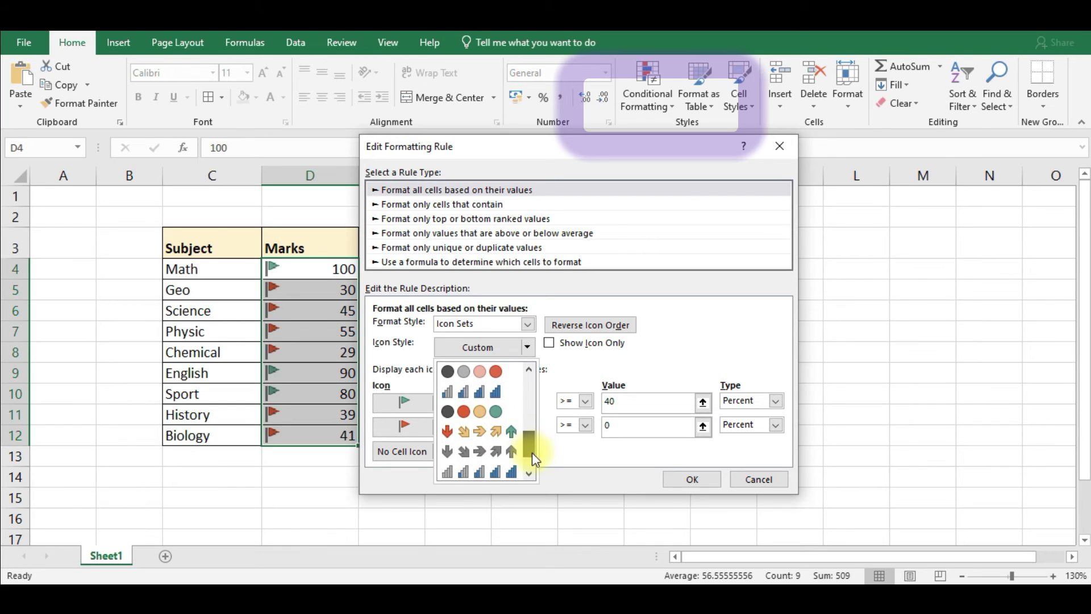
{"action": "left_click_drag", "start_coordinate": [537, 470], "coordinate": [536, 400]}
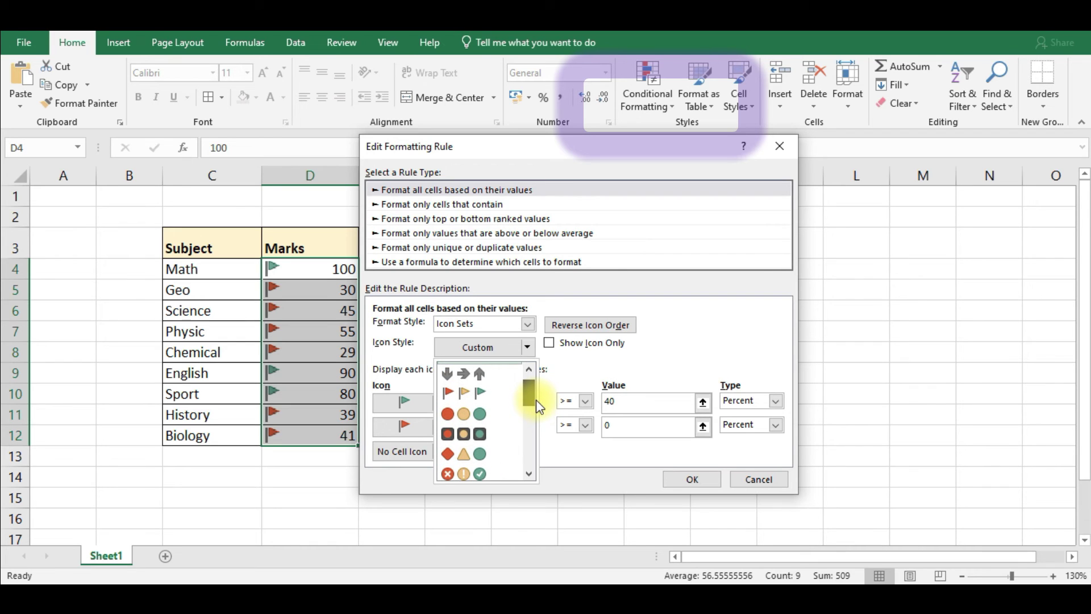
{"action": "left_click", "coordinate": [479, 421]}
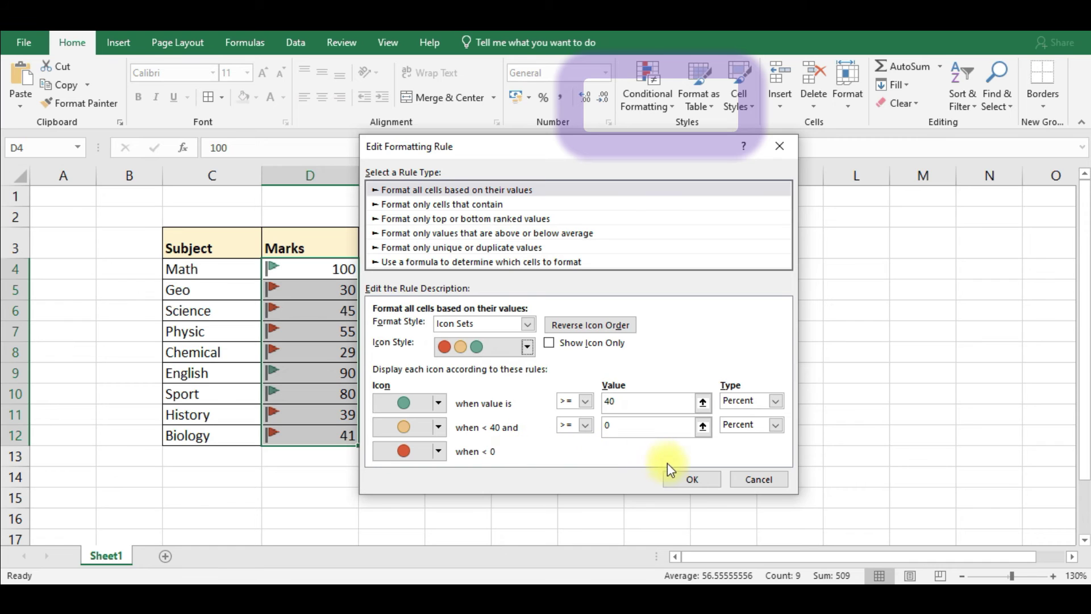
{"action": "left_click", "coordinate": [678, 481]}
{"action": "left_click", "coordinate": [653, 419]}
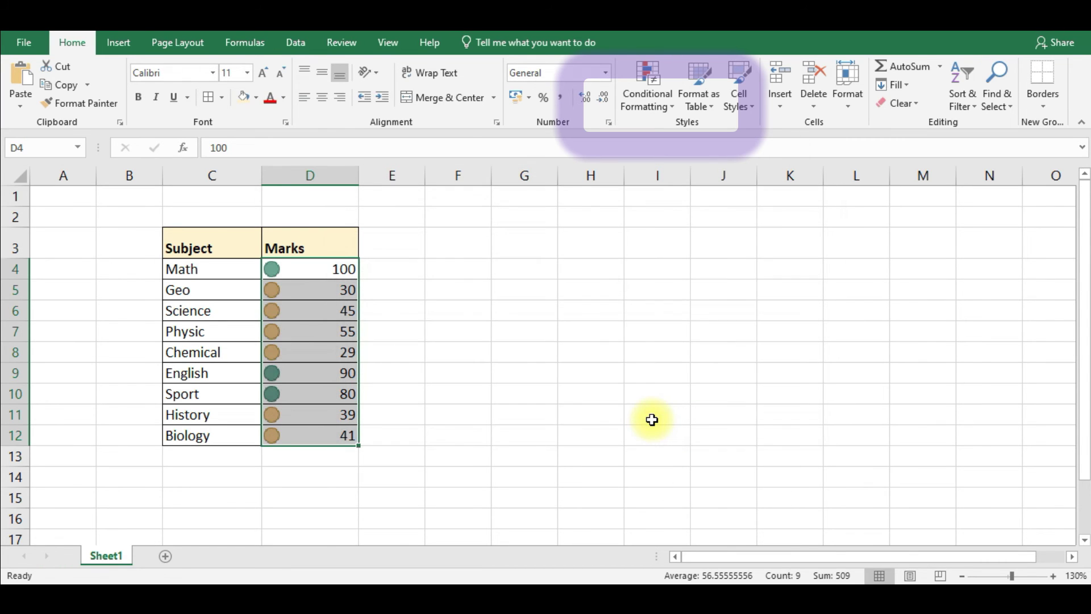
- In the D4:D12 Icon Set rule, make the middle icon a red circle and the lowest No Cell Icon
{"action": "left_click", "coordinate": [413, 346]}
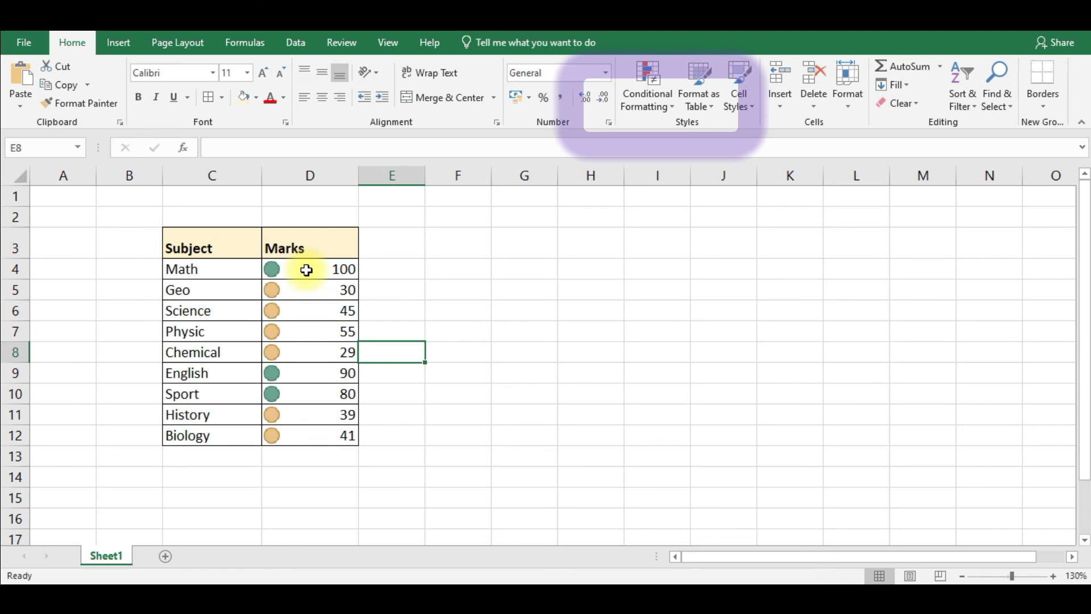
{"action": "left_click_drag", "start_coordinate": [306, 270], "coordinate": [336, 435]}
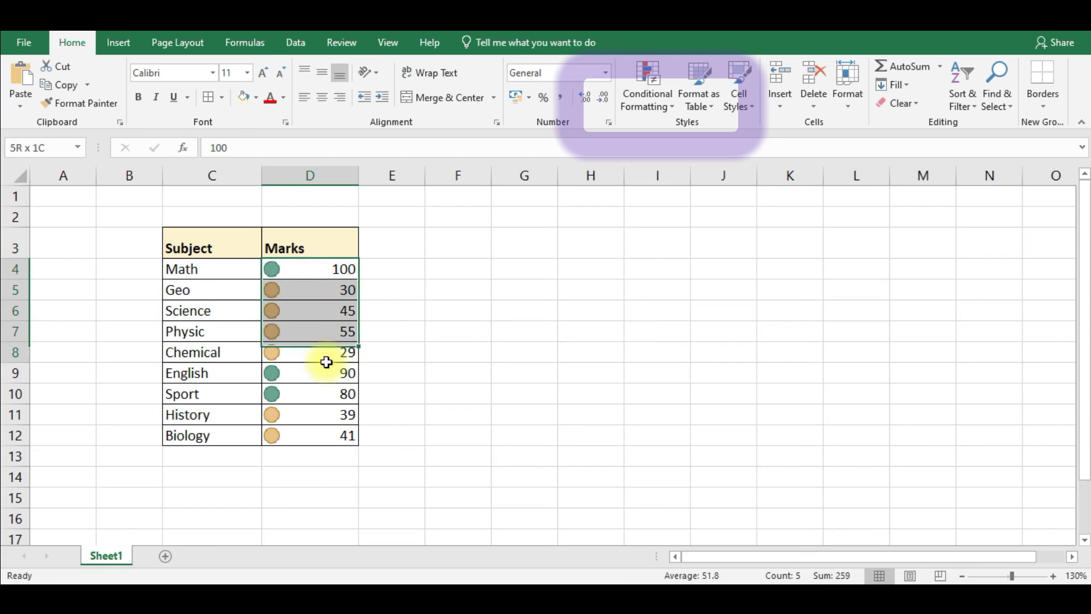
{"action": "left_click", "coordinate": [662, 118]}
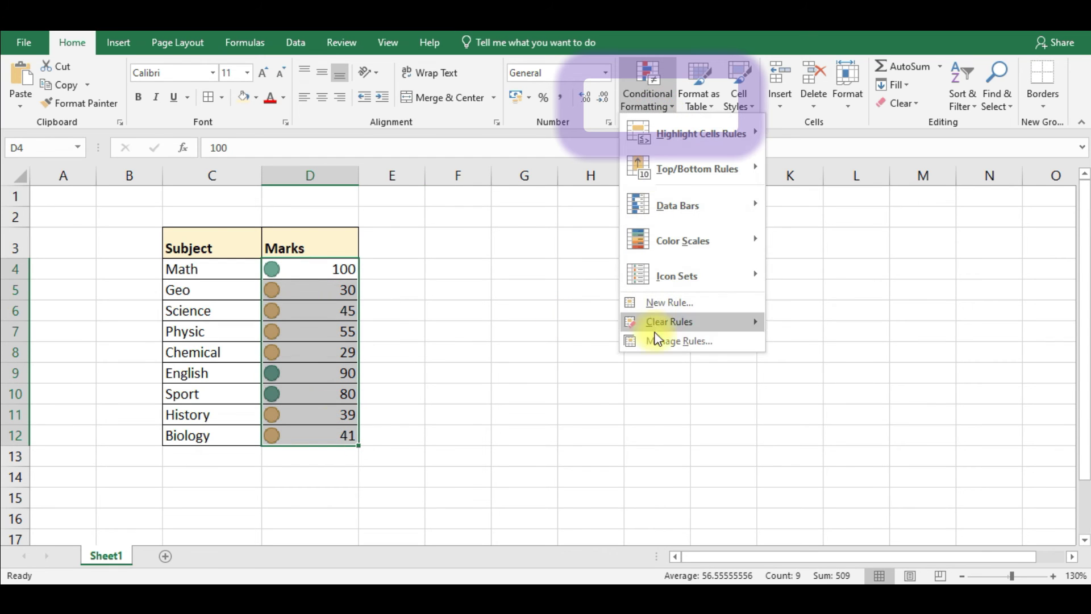
{"action": "left_click", "coordinate": [671, 341]}
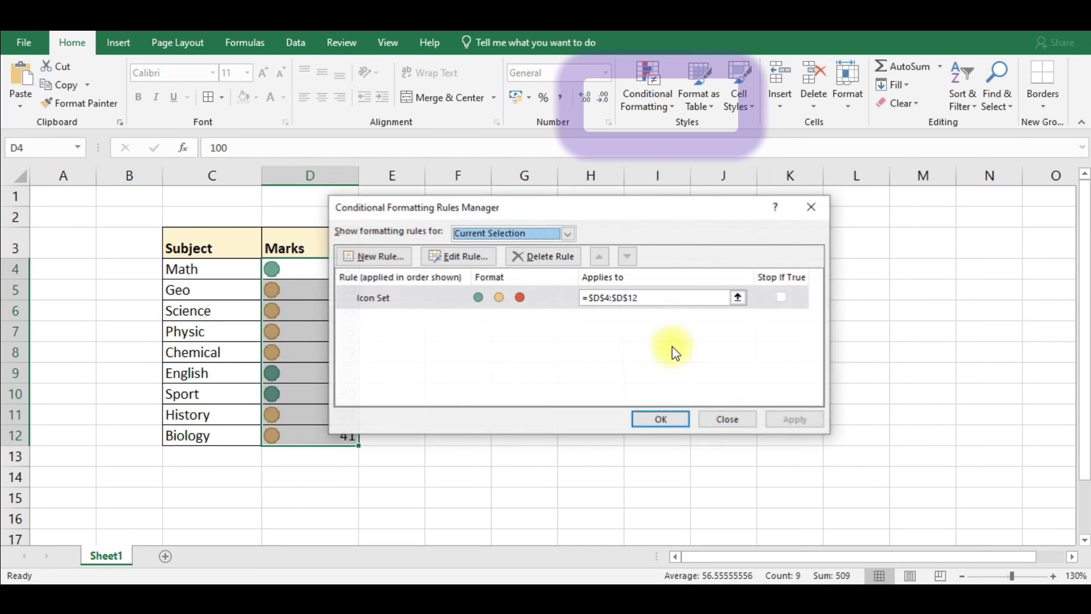
{"action": "double_click", "coordinate": [426, 295]}
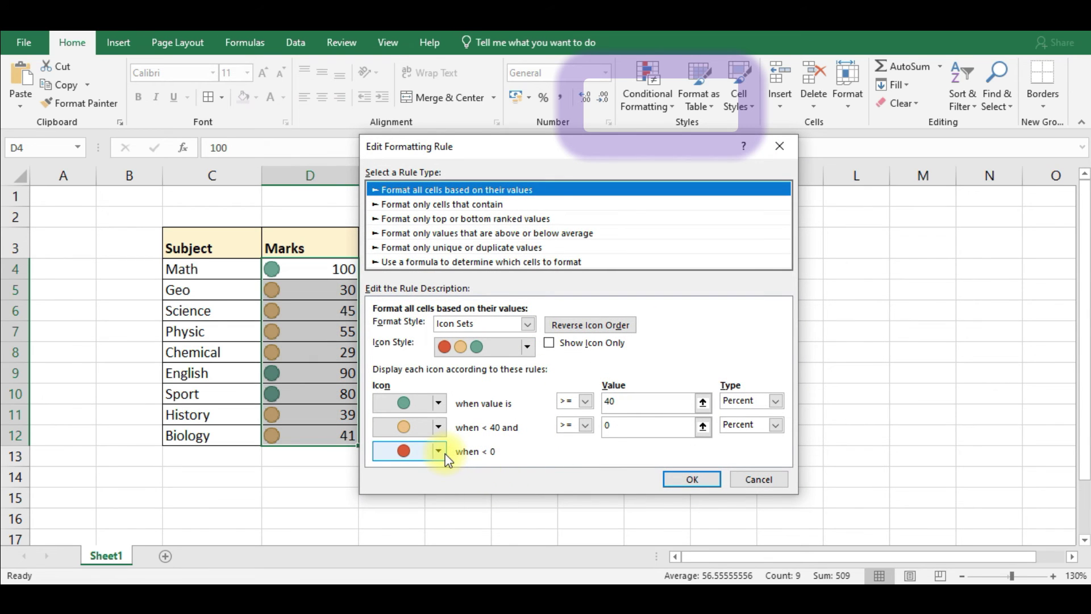
{"action": "left_click", "coordinate": [438, 427]}
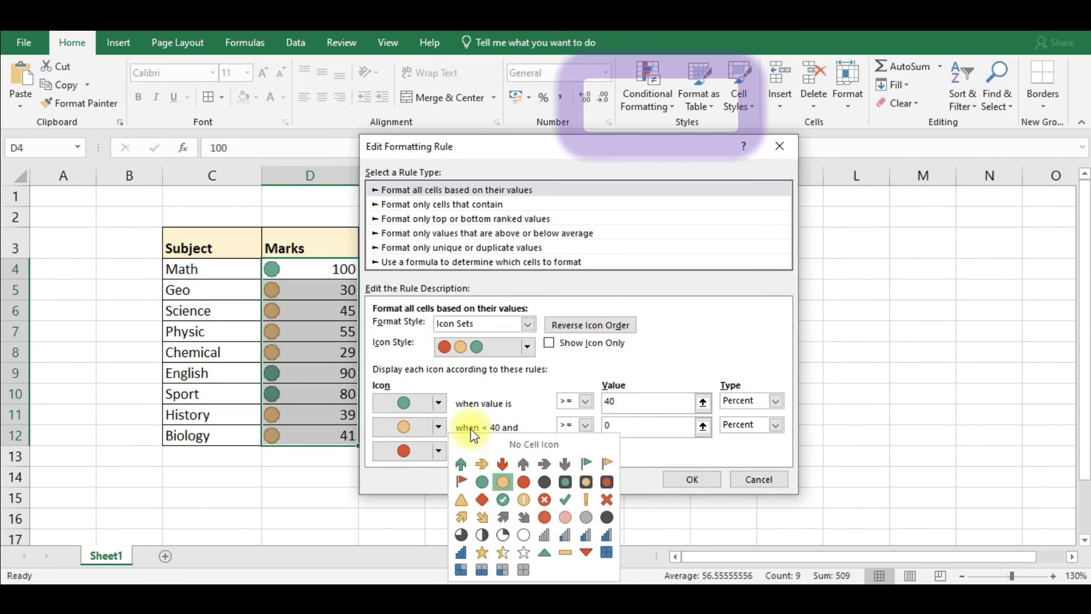
{"action": "left_click", "coordinate": [523, 482]}
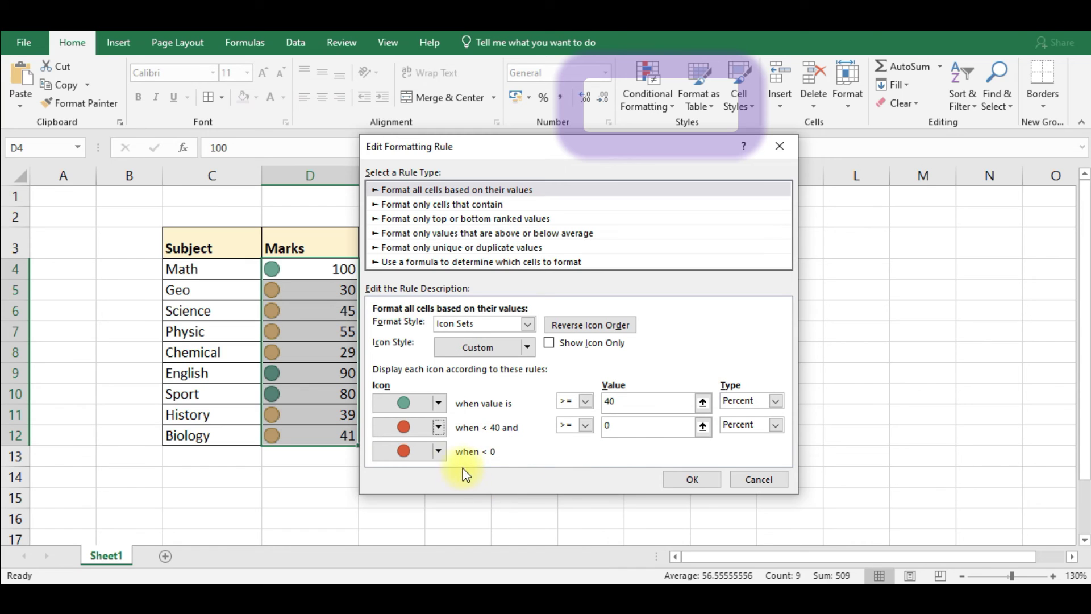
{"action": "left_click", "coordinate": [438, 452]}
{"action": "left_click", "coordinate": [526, 444]}
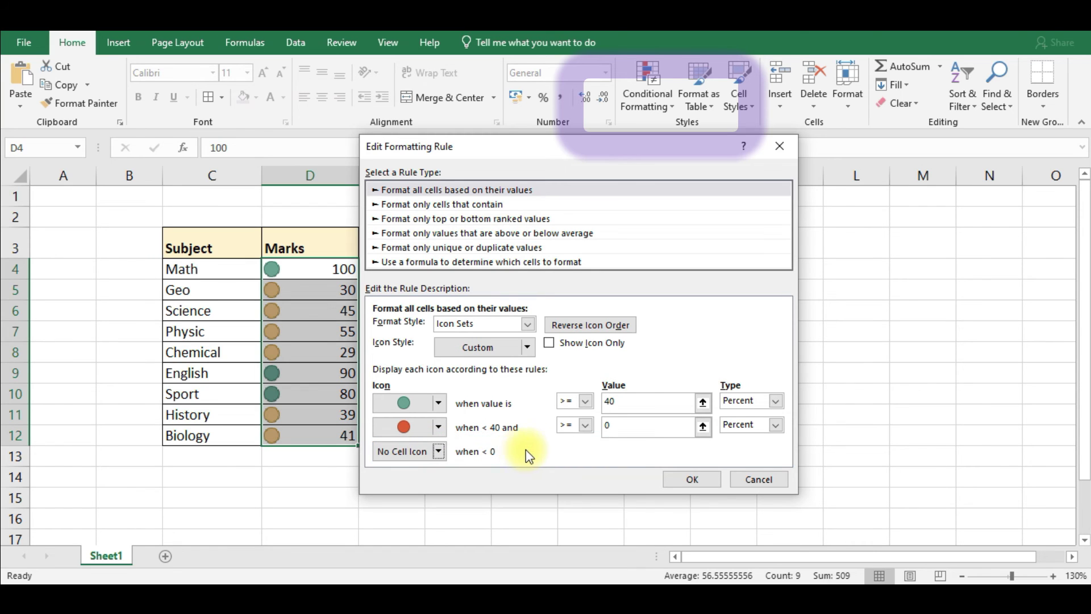
{"action": "left_click", "coordinate": [700, 480]}
- Apply the red-circle rule, reselect marks D4:D12 and pick the Icon Set rule in Manage Rules
{"action": "left_click", "coordinate": [646, 417]}
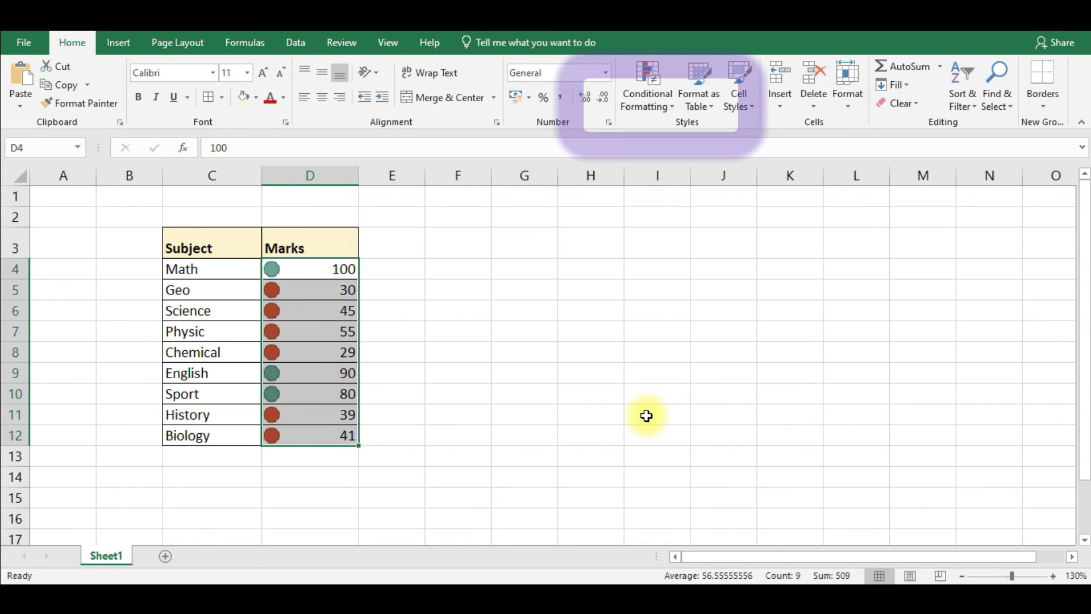
{"action": "left_click", "coordinate": [429, 414]}
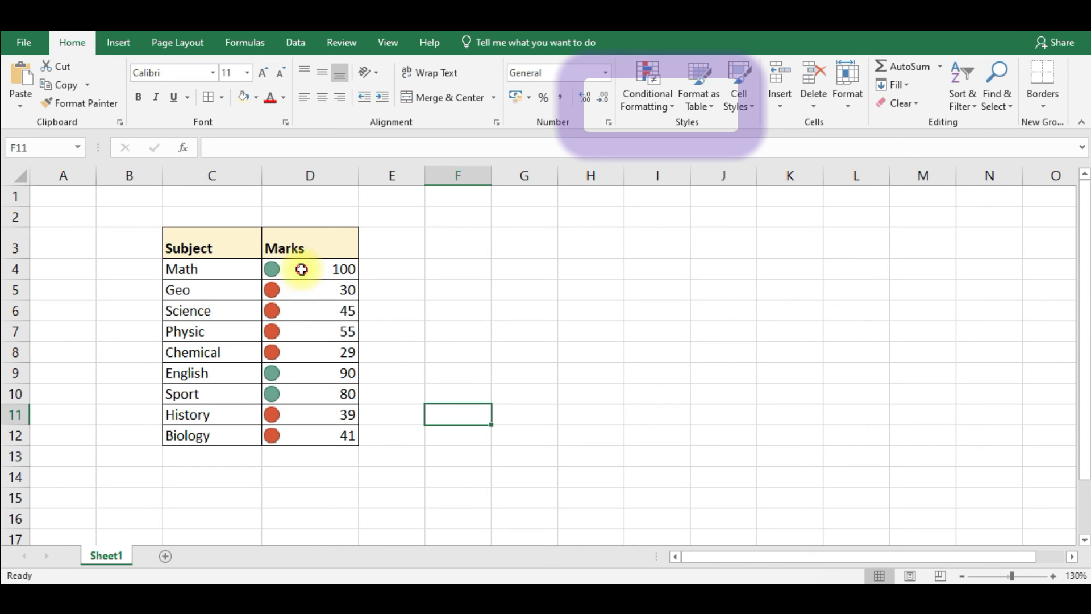
{"action": "left_click_drag", "start_coordinate": [302, 268], "coordinate": [311, 440]}
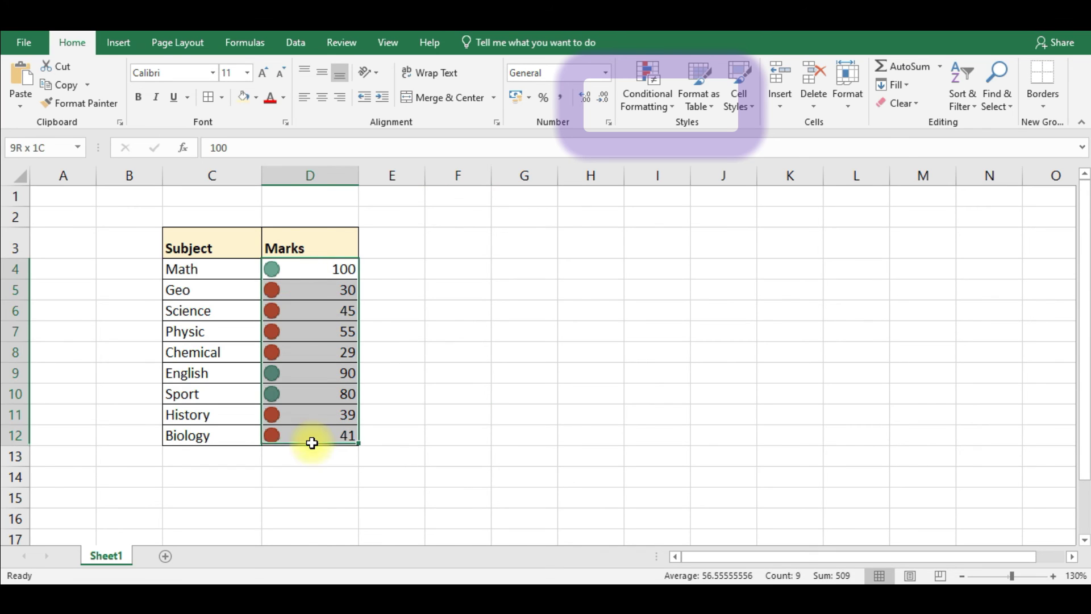
{"action": "left_click", "coordinate": [657, 104]}
{"action": "left_click", "coordinate": [674, 343]}
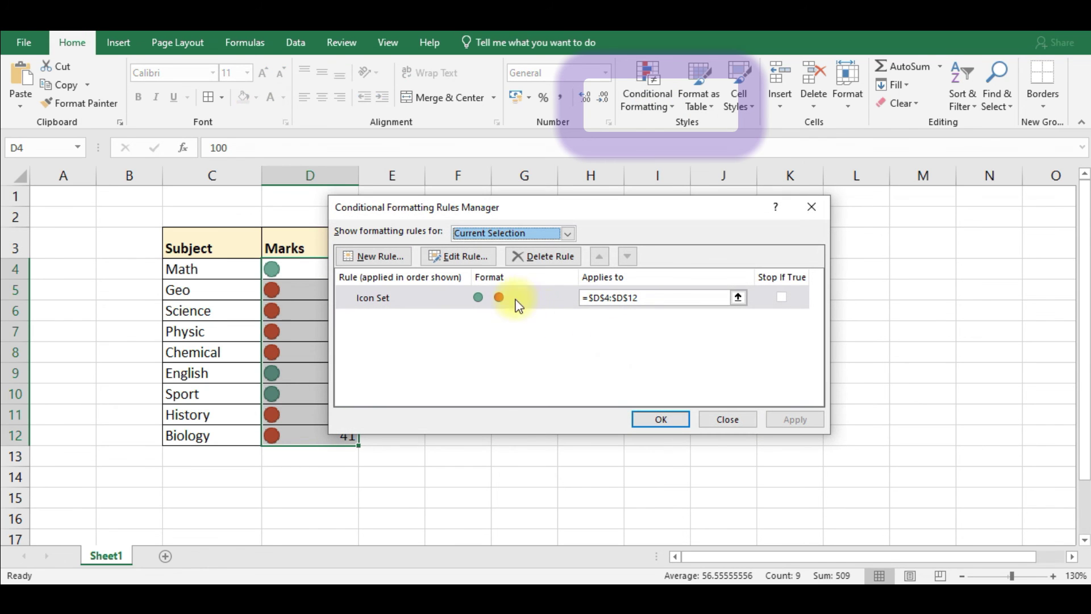
{"action": "left_click", "coordinate": [442, 301]}
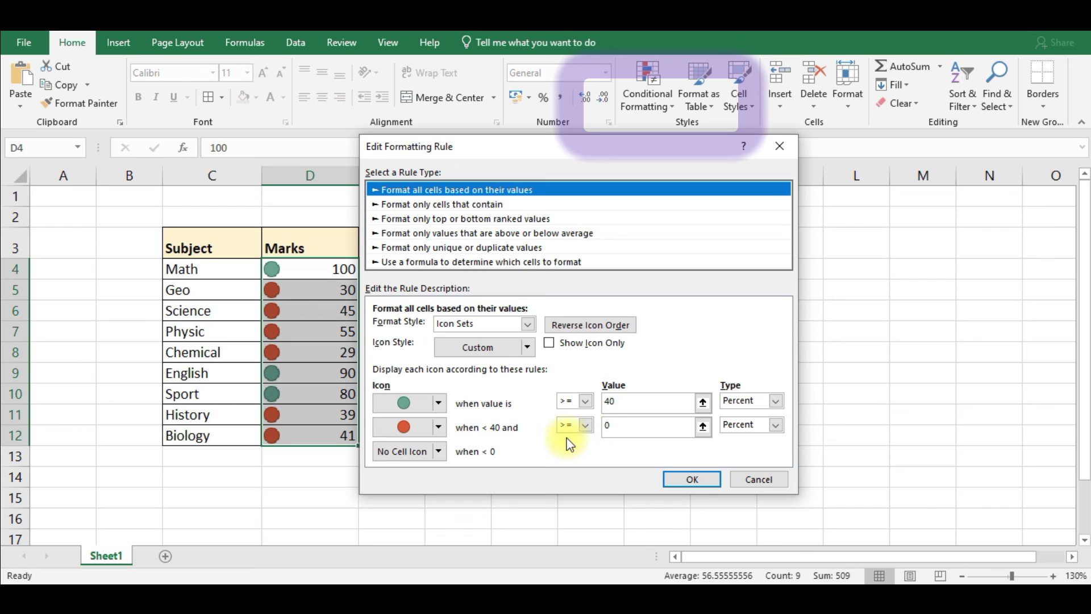
{"action": "left_click", "coordinate": [691, 477]}
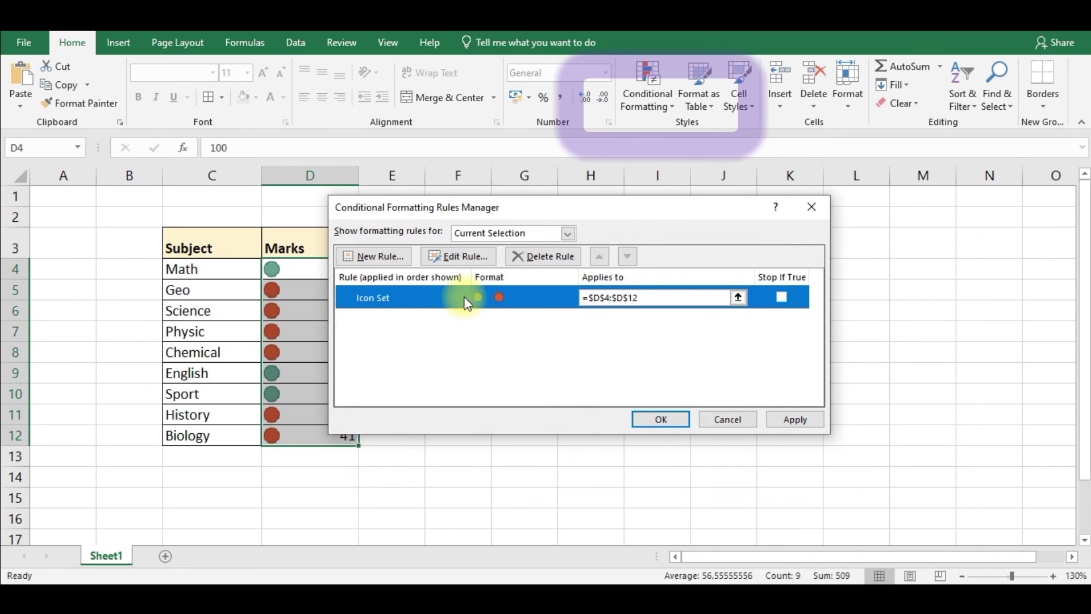
- Switch both icon thresholds to Number type with 40 as the green value
{"action": "double_click", "coordinate": [437, 297]}
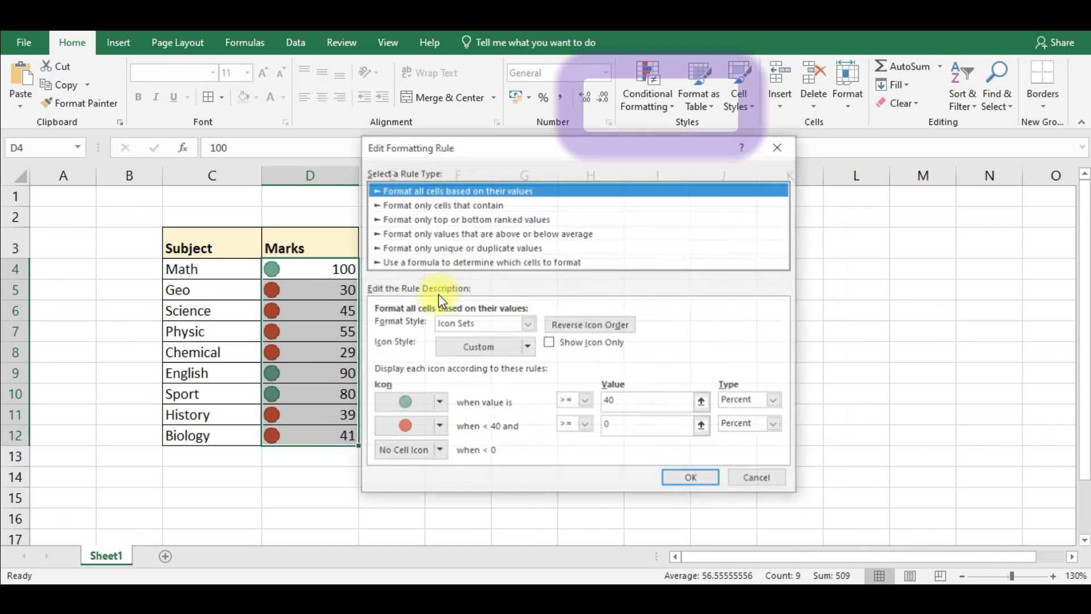
{"action": "left_click", "coordinate": [776, 401]}
{"action": "left_click", "coordinate": [744, 415]}
{"action": "left_click", "coordinate": [775, 425]}
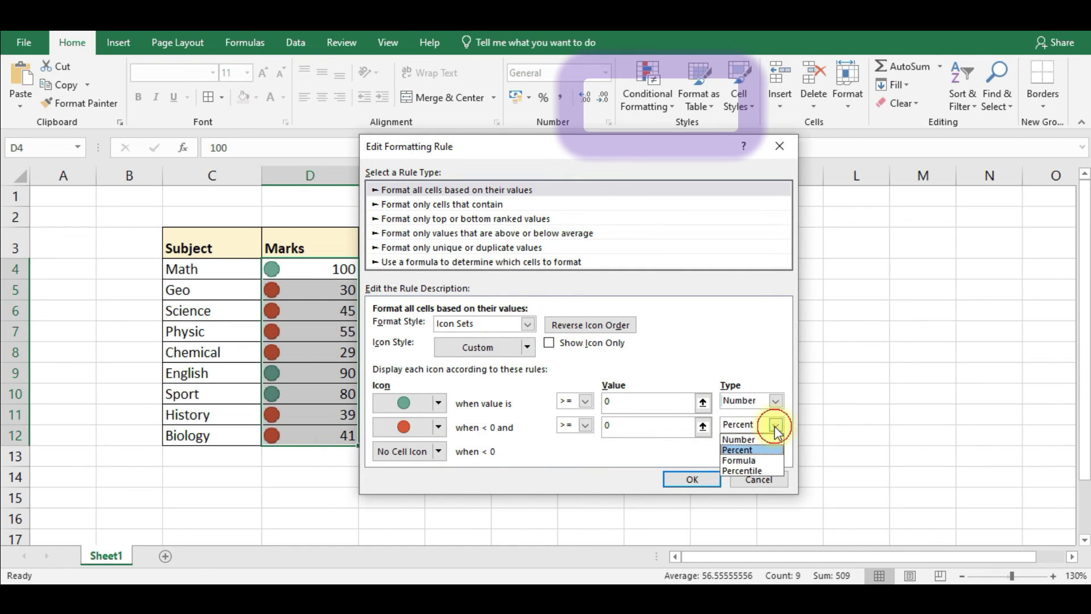
{"action": "left_click", "coordinate": [742, 441]}
{"action": "left_click", "coordinate": [621, 406]}
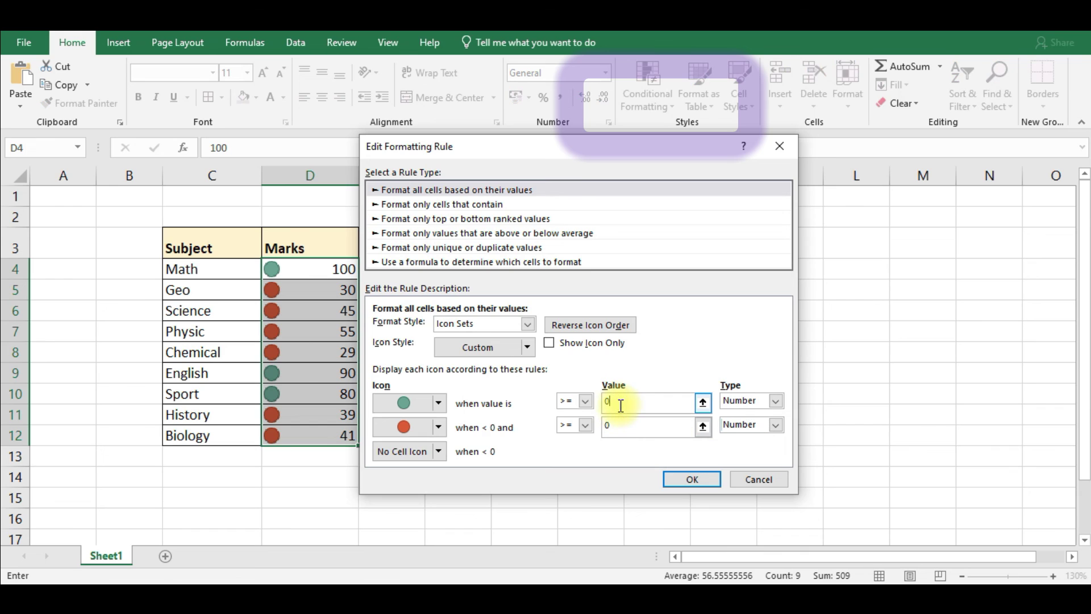
{"action": "type", "text": "40"}
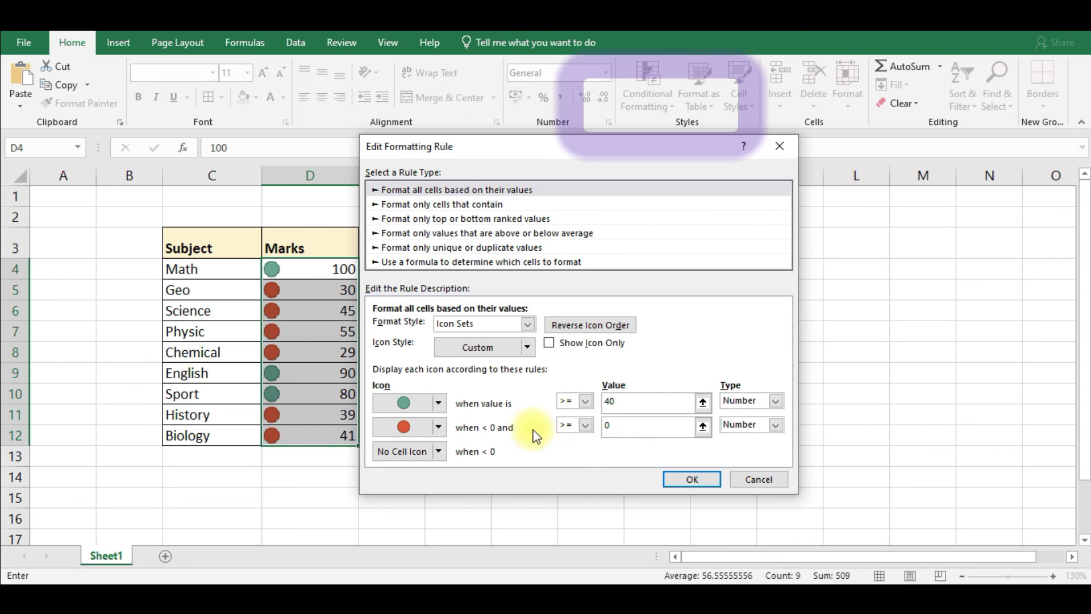
{"action": "left_click", "coordinate": [635, 428]}
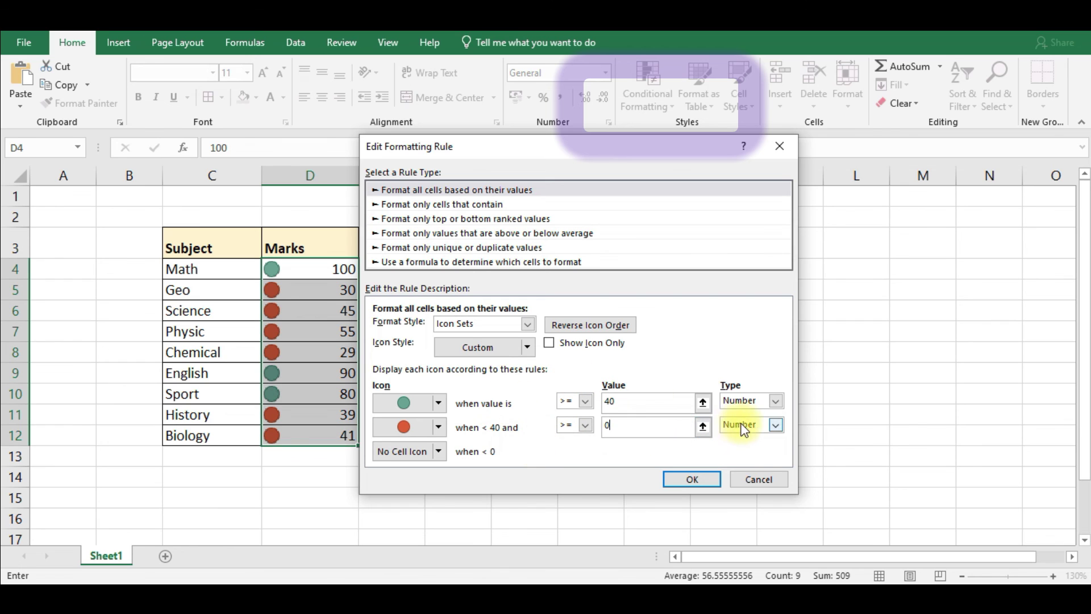
{"action": "left_click", "coordinate": [710, 479]}
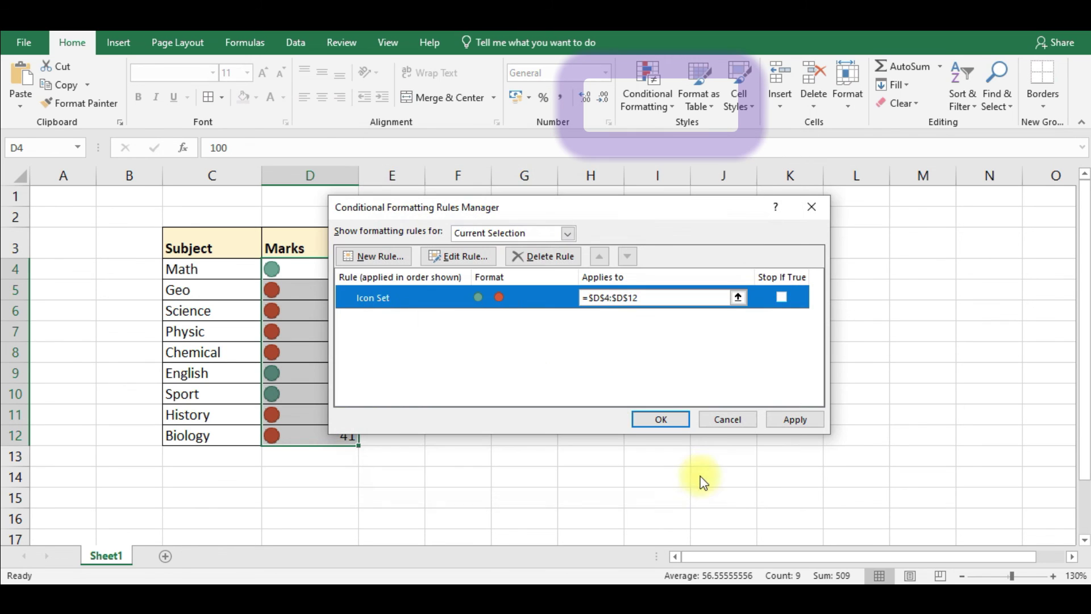
- Apply the Number rule and change English's mark in D9 to 35
{"action": "left_click", "coordinate": [659, 419]}
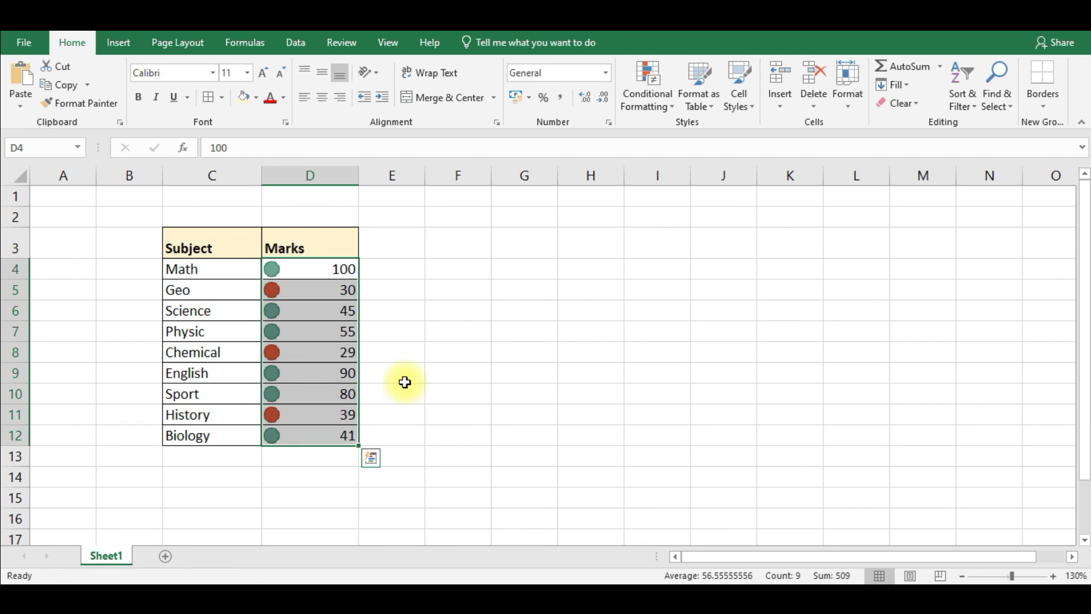
{"action": "left_click", "coordinate": [408, 353]}
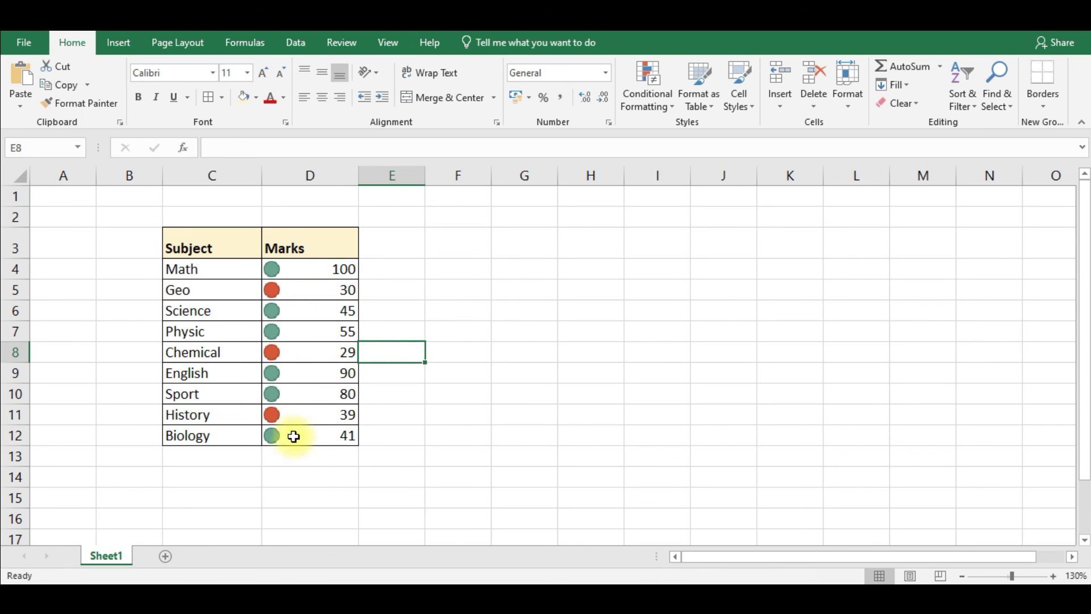
{"action": "left_click", "coordinate": [313, 377]}
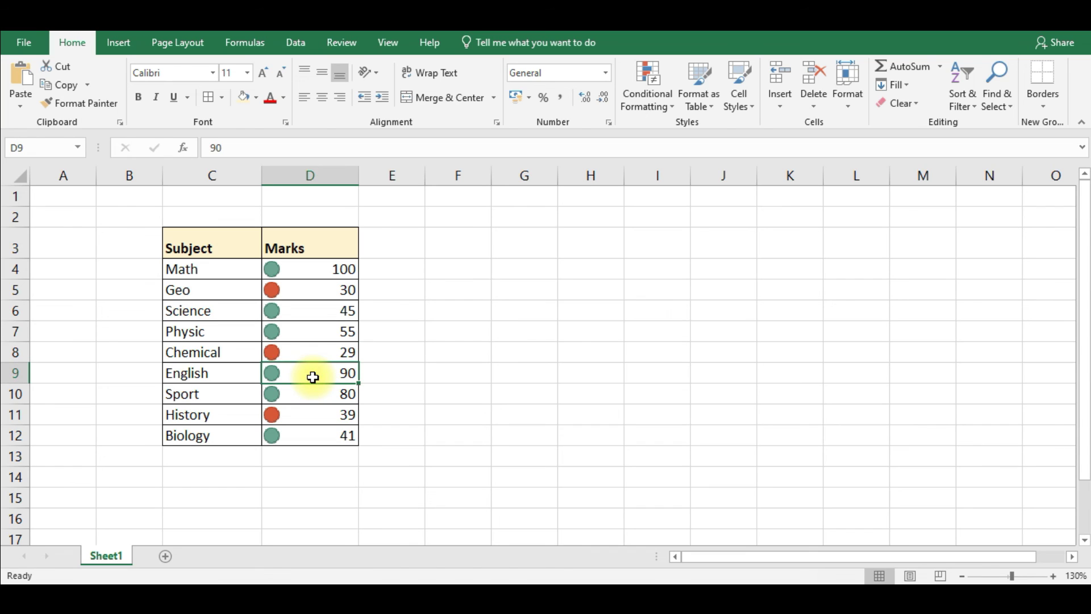
{"action": "type", "text": "4"}
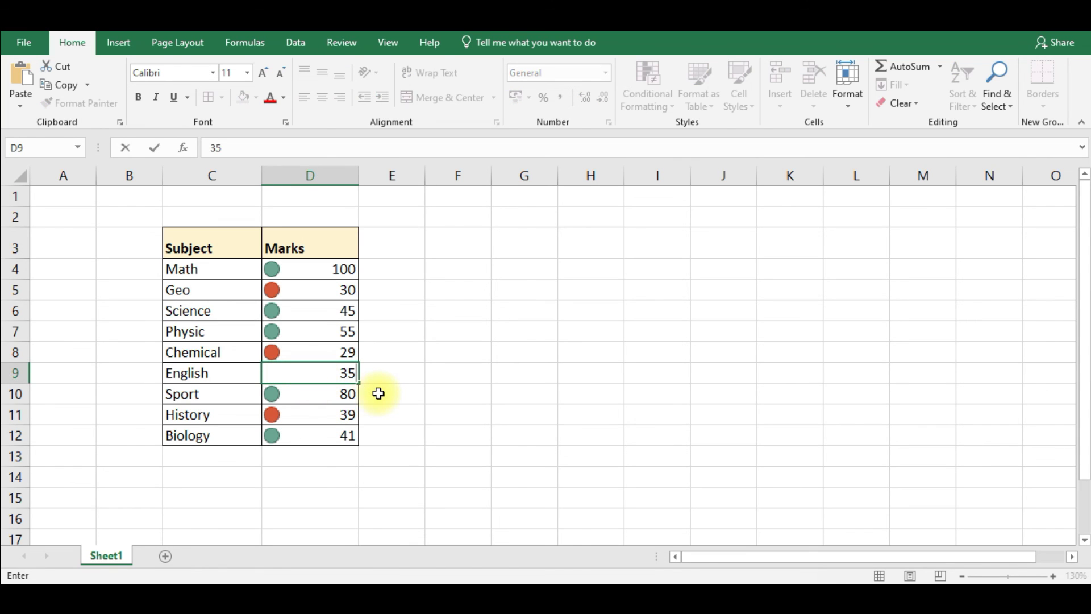
{"action": "key", "text": "Return"}
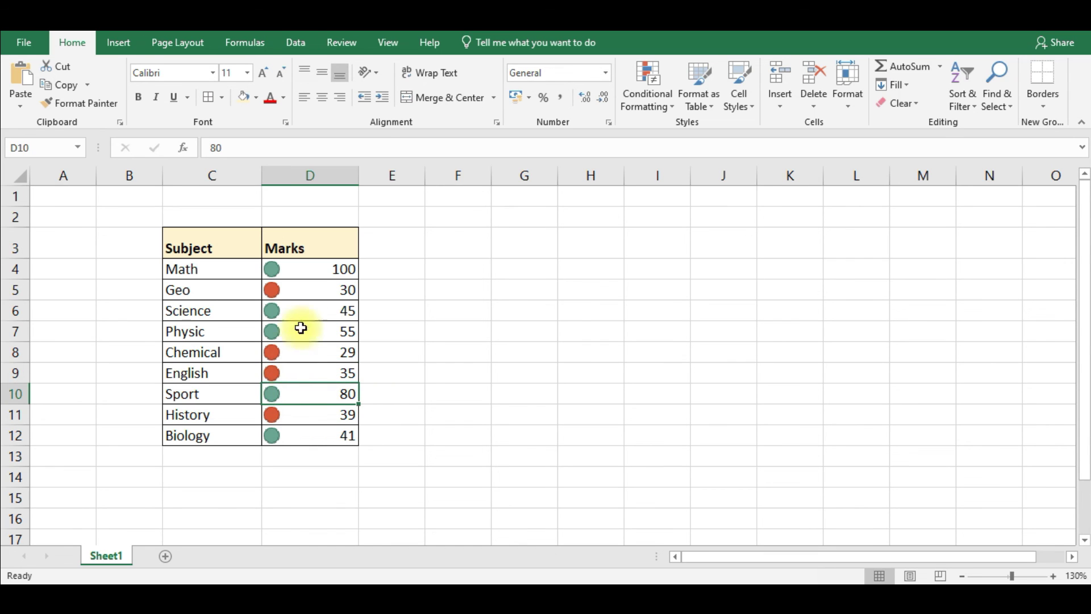
- Change Geo's mark in D5 to 90
{"action": "left_click", "coordinate": [318, 292]}
{"action": "type", "text": "90"}
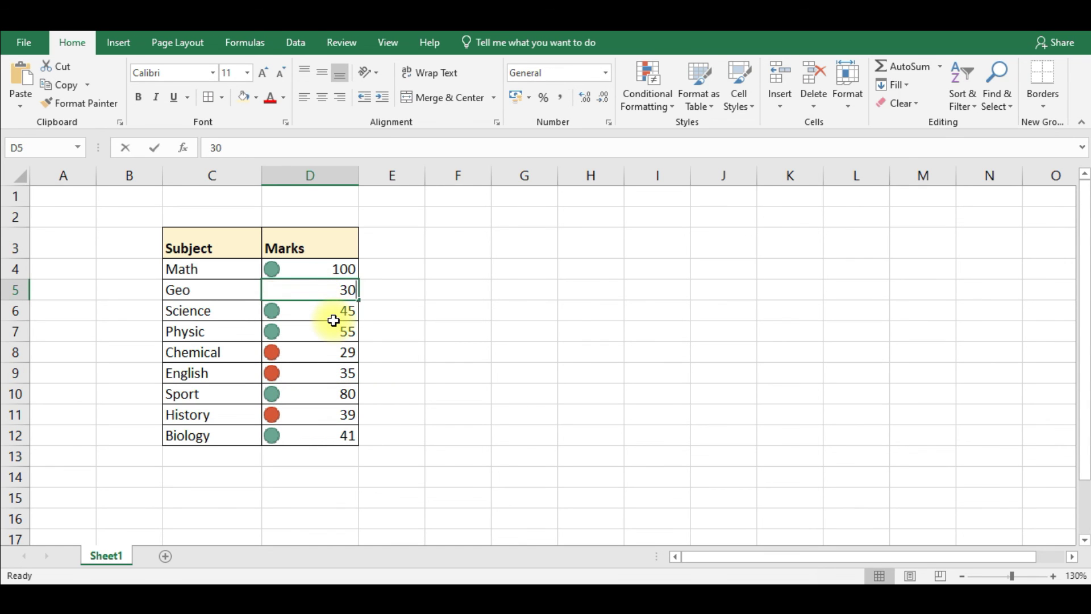
{"action": "key", "text": "Return"}
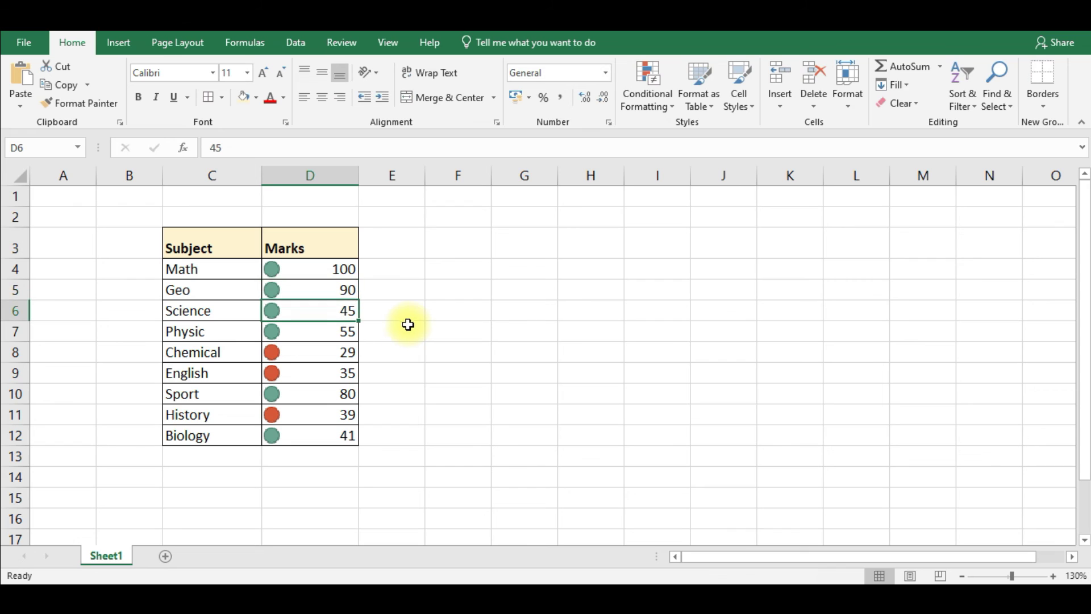